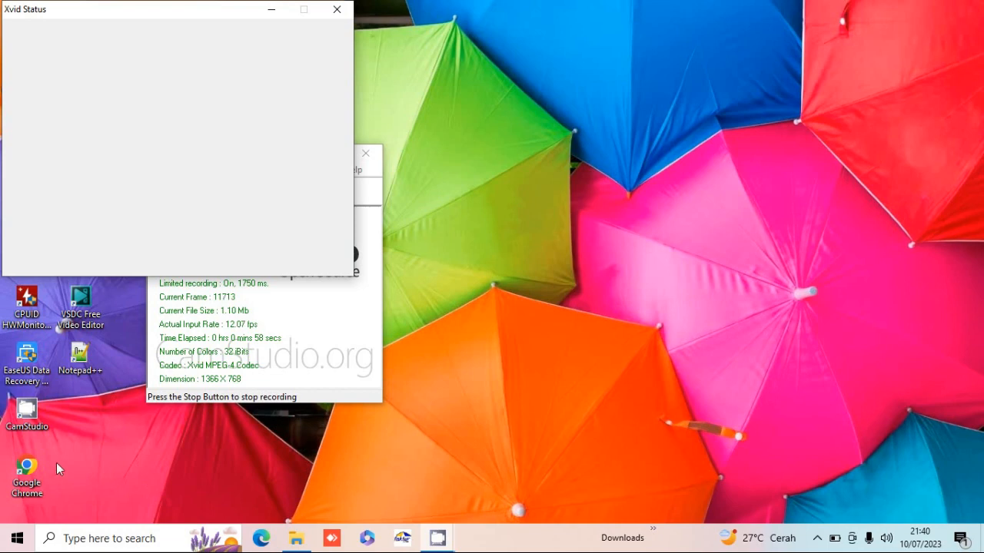
# - Launch Google Chrome and run a Google search for 'enofa'
pyautogui.click(36, 463)
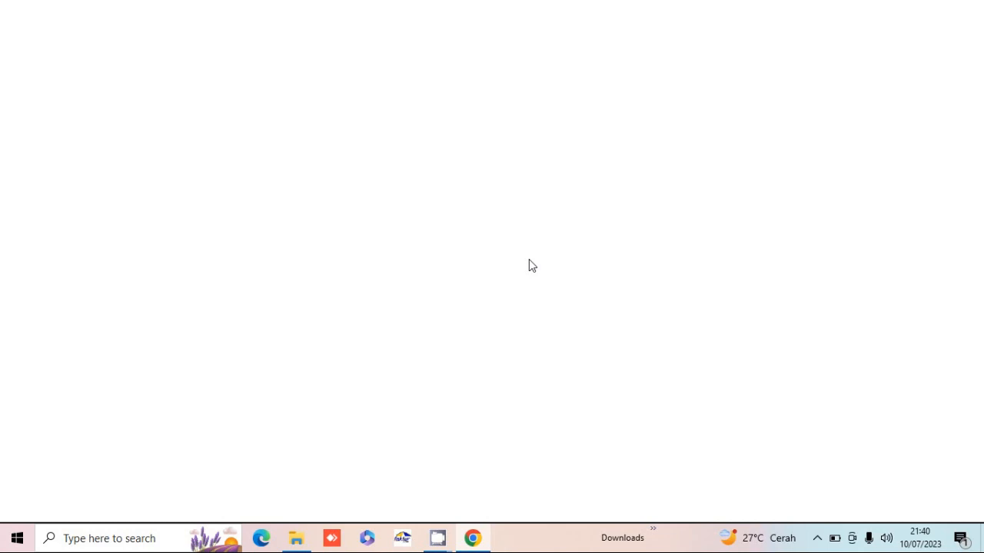
pyautogui.click(190, 39)
pyautogui.write('enofa')
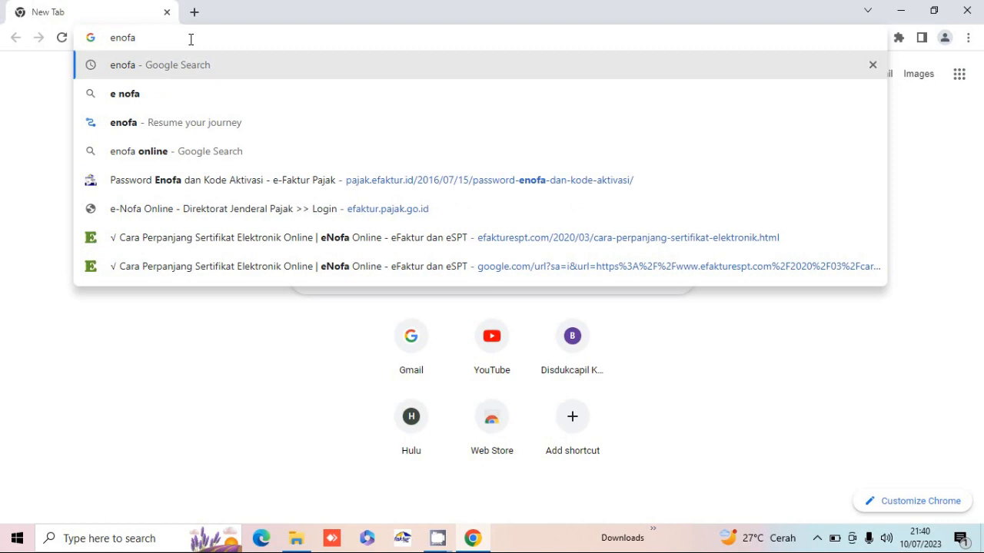
pyautogui.press('Return')
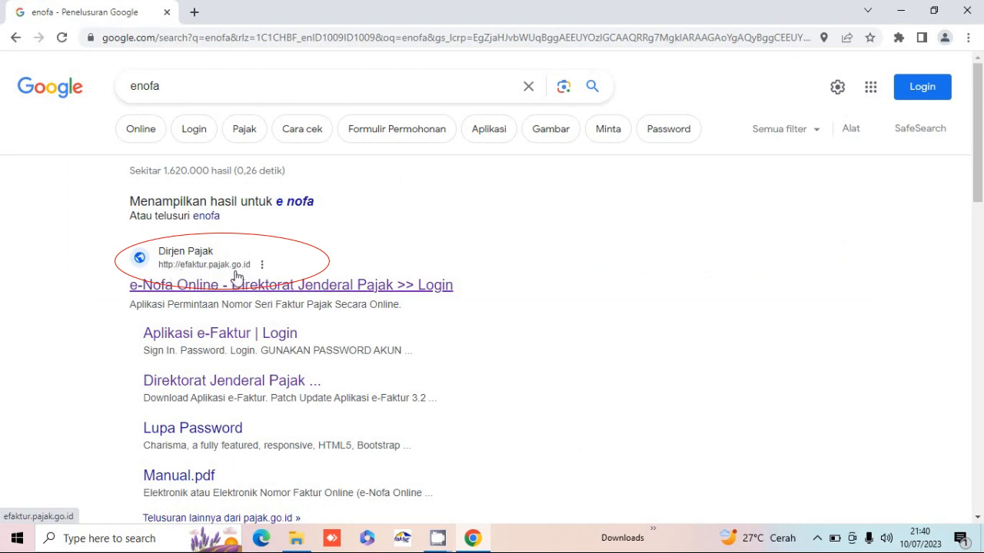
# - Open the e-Nofa Online result, dismiss the translate and Pengumuman popups, and follow the 'disini' download link
pyautogui.click(216, 289)
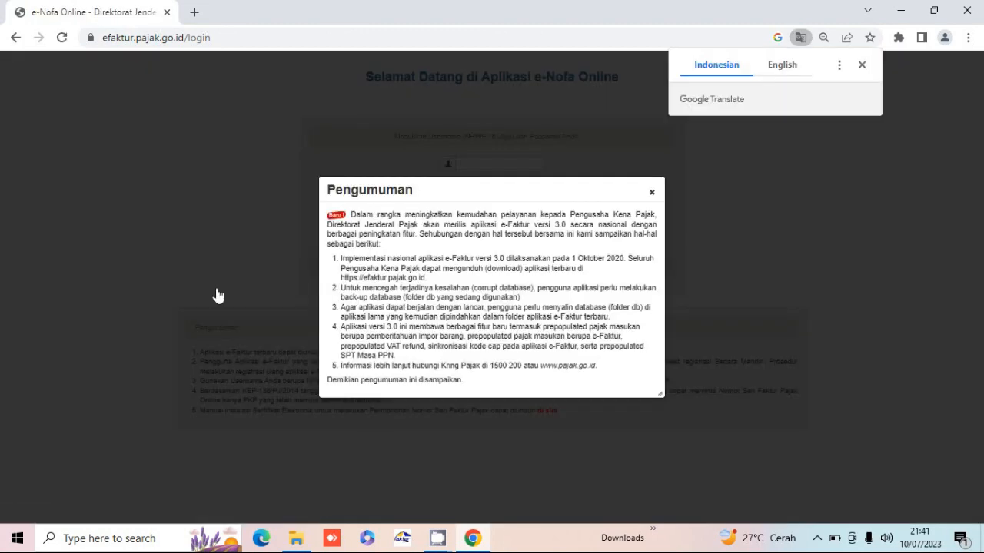
pyautogui.click(652, 198)
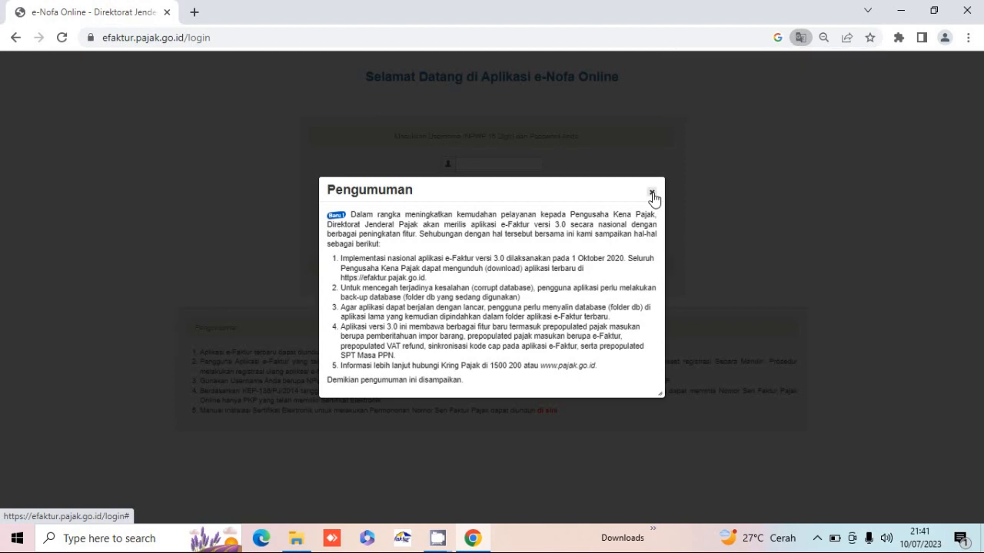
pyautogui.click(652, 195)
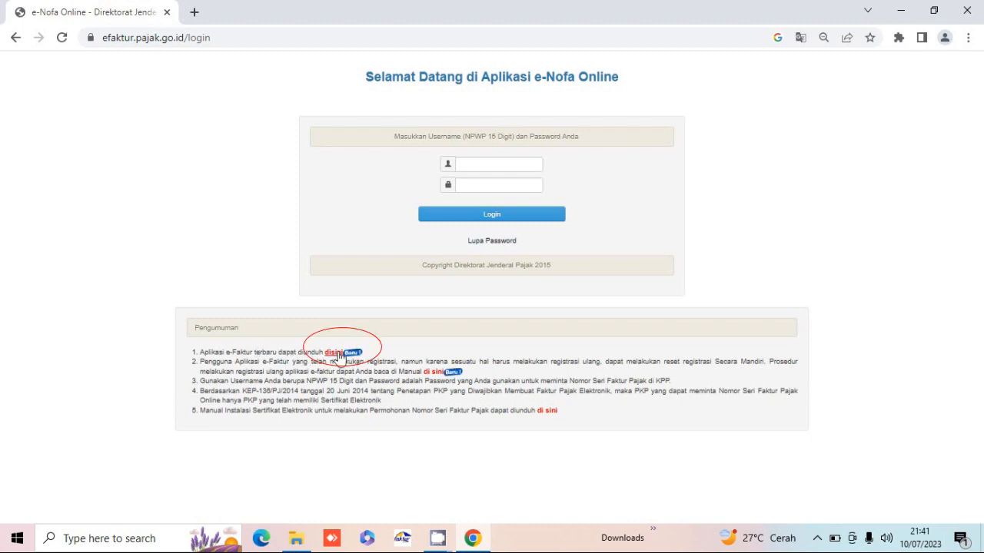
pyautogui.click(336, 352)
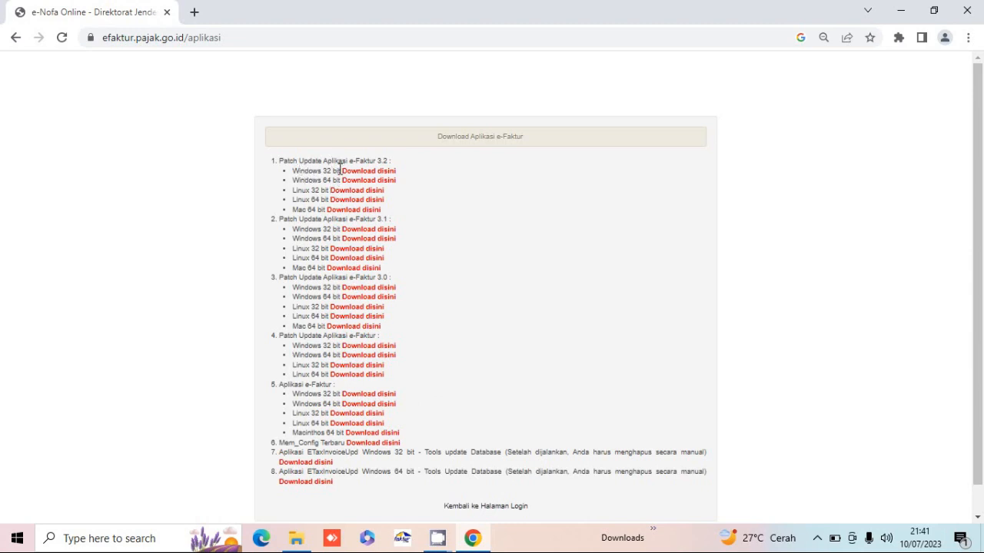
pyautogui.click(330, 177)
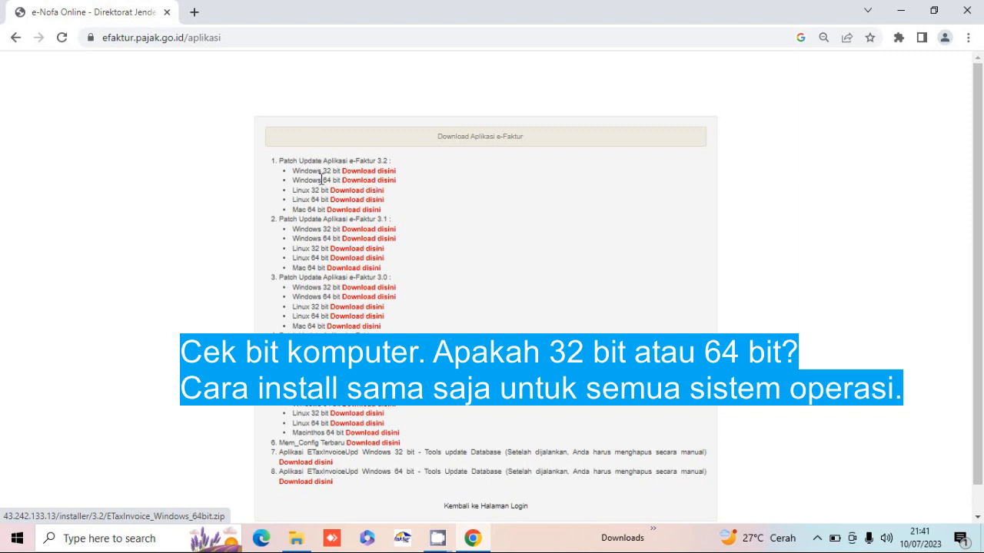
pyautogui.click(363, 185)
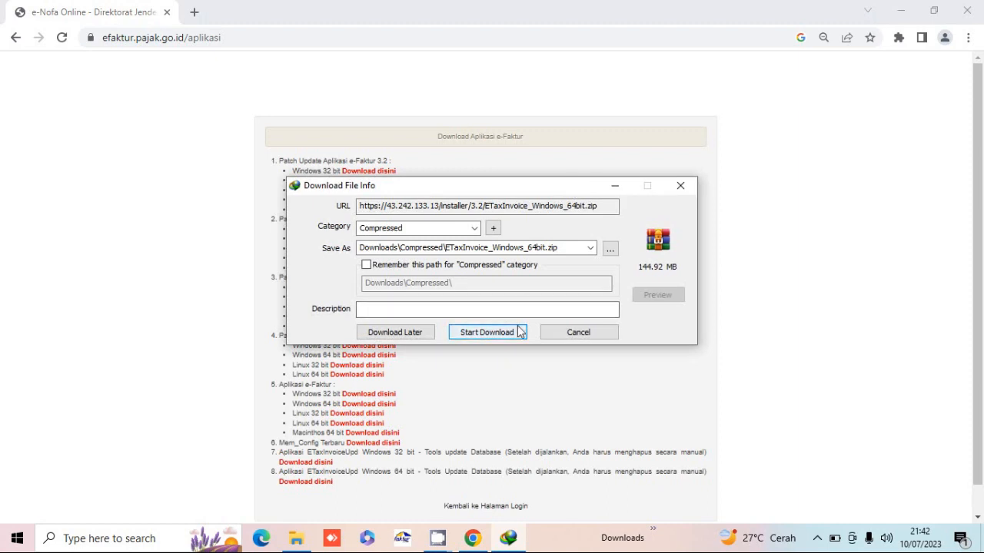
pyautogui.click(567, 332)
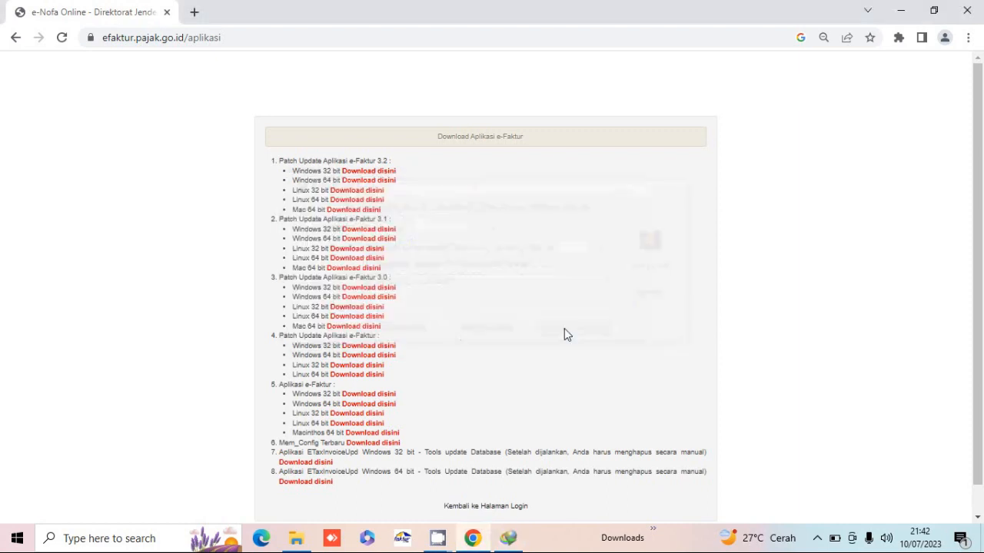
pyautogui.click(525, 332)
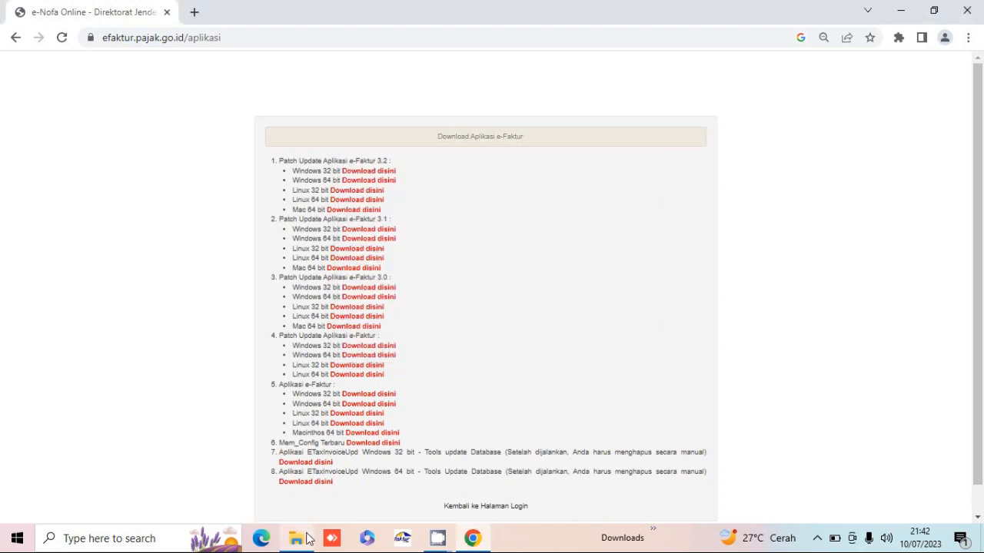
# - Open the e-Faktur 3.2 folder in Documents and select the ETaxInvoice_Windows_64bit ZIP archive
pyautogui.click(256, 423)
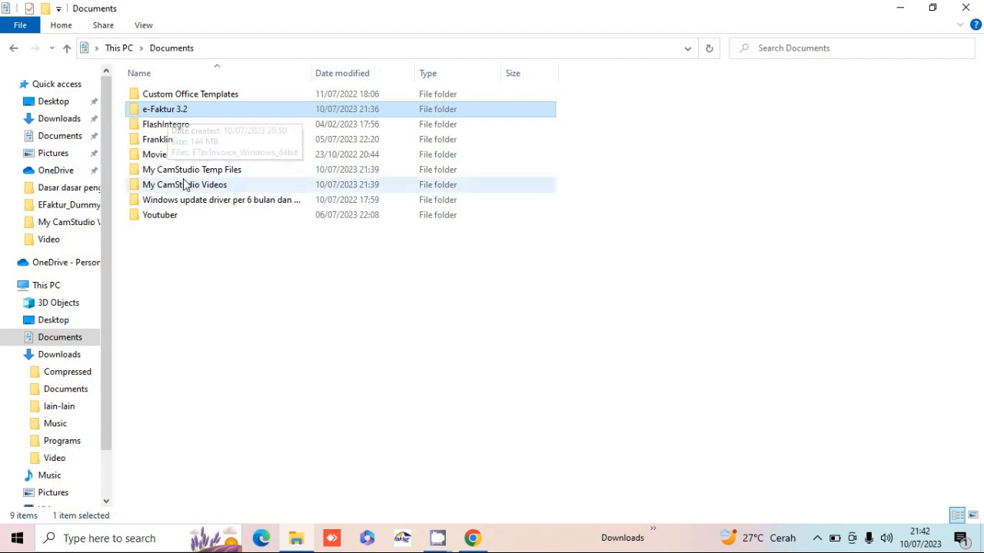
pyautogui.doubleClick(178, 114)
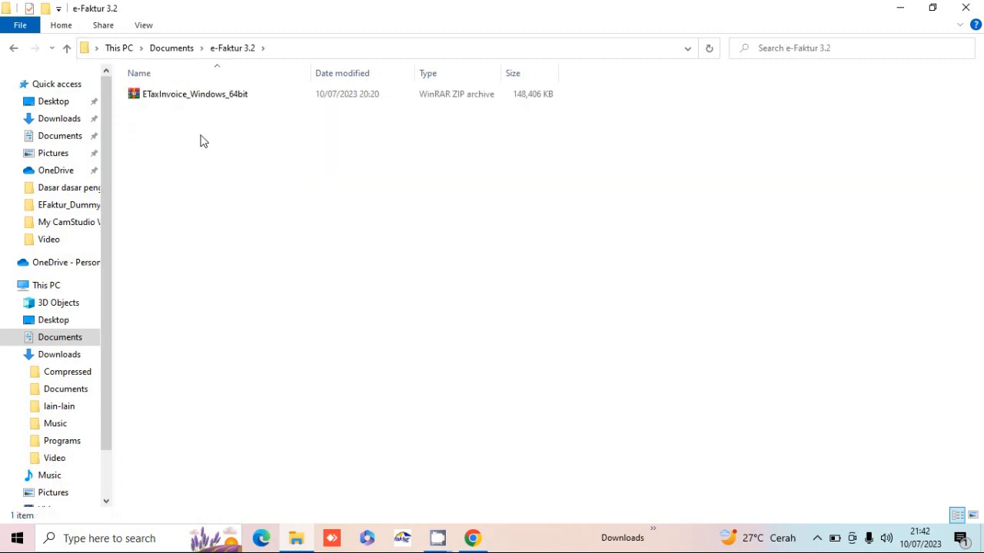
pyautogui.click(185, 102)
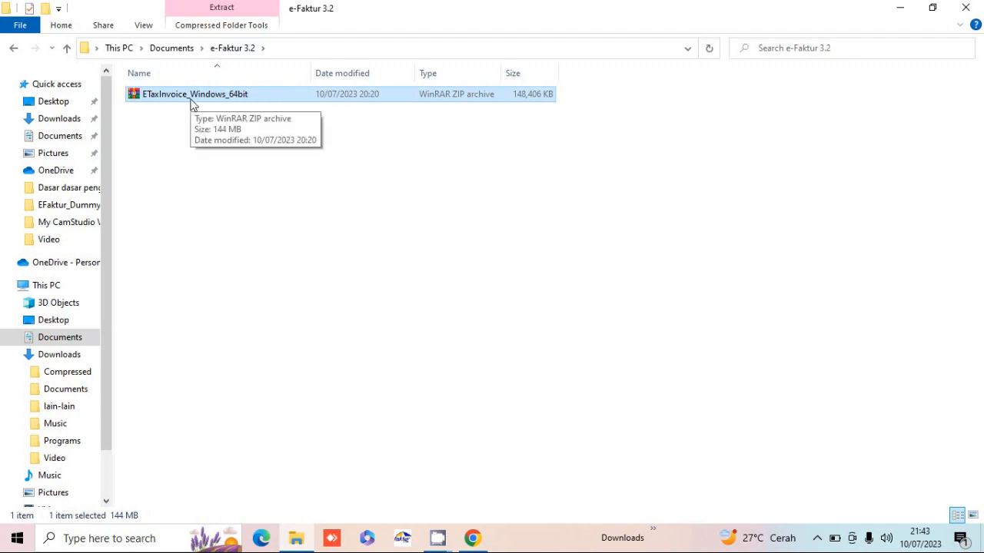
# - Extract the ZIP here, then run the extracted ETaxInvoice_Windows_64bit self-extracting installer
pyautogui.rightClick(192, 104)
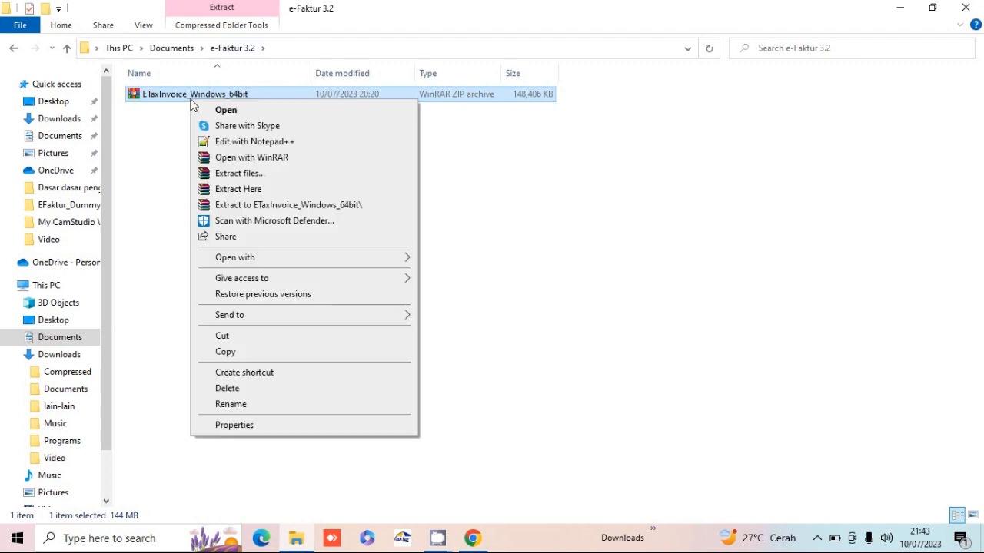
pyautogui.click(237, 190)
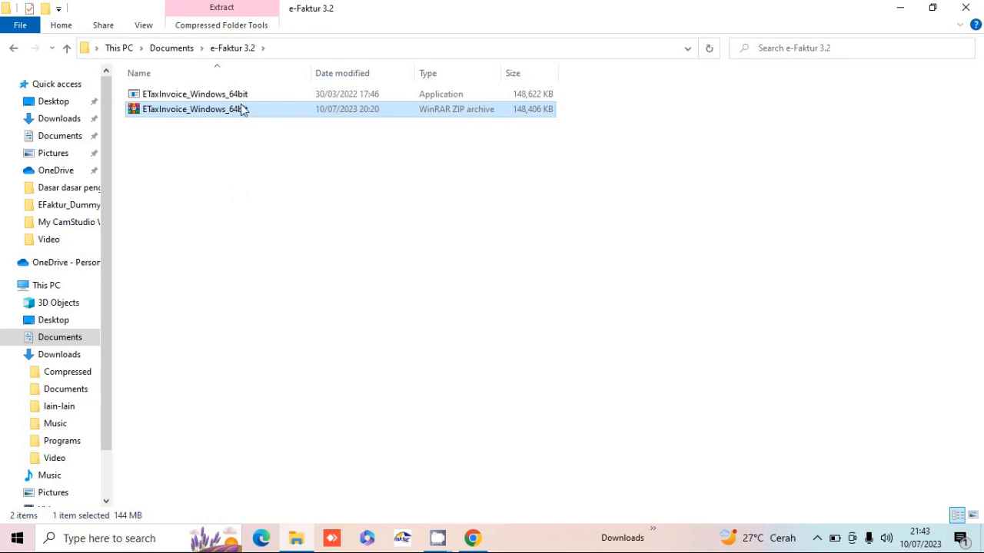
pyautogui.click(269, 97)
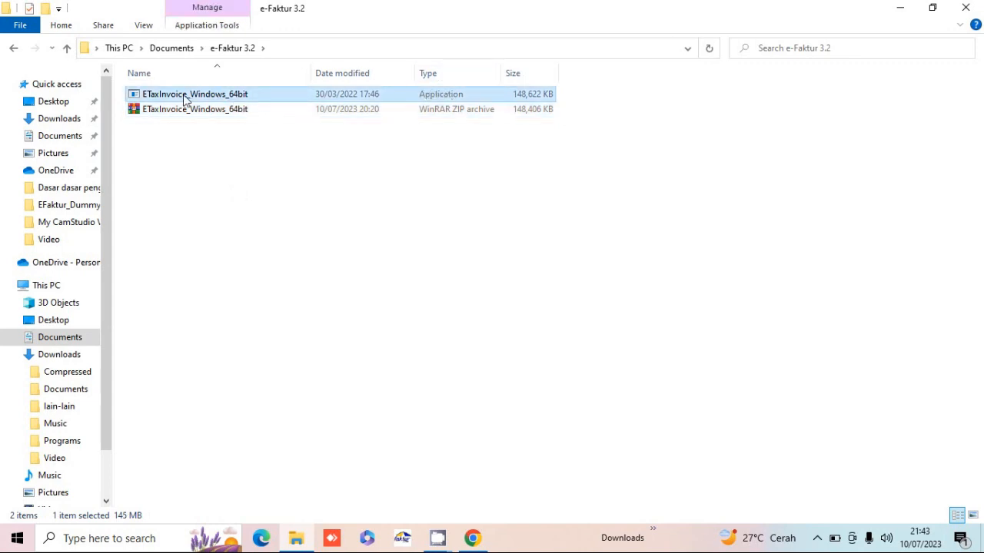
pyautogui.doubleClick(238, 100)
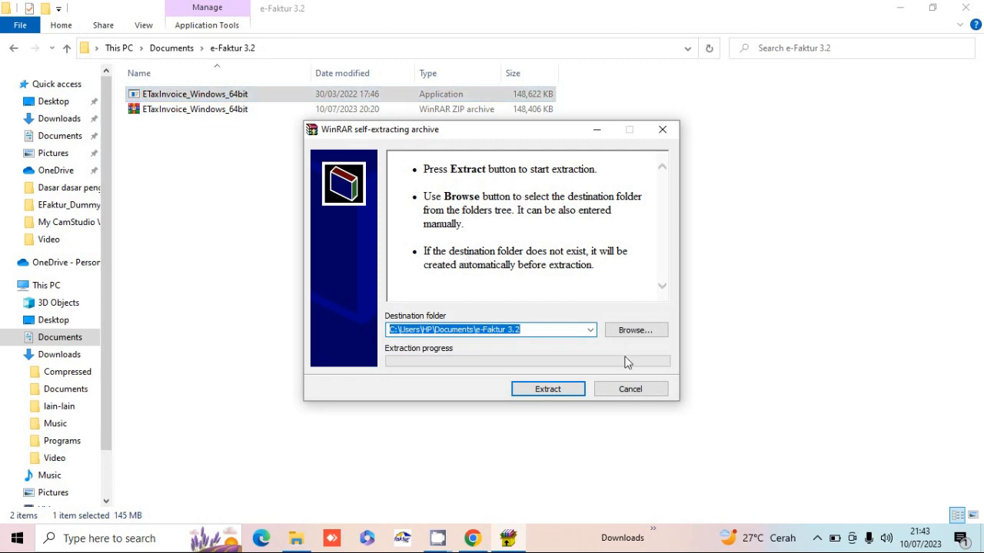
# - Unpack the self-extractor's java folder and ETaxInvoice program files into e-Faktur 3.2
pyautogui.click(556, 388)
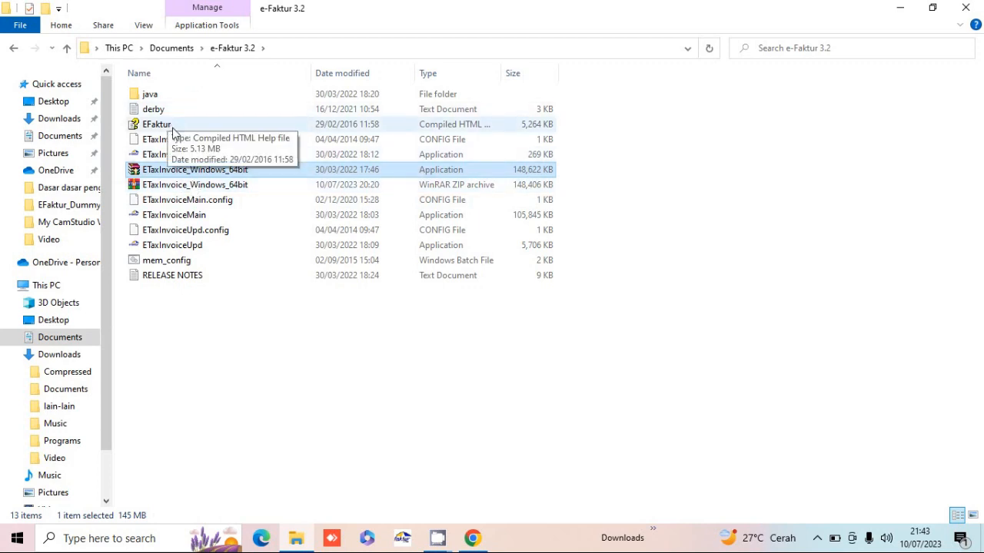
pyautogui.click(187, 305)
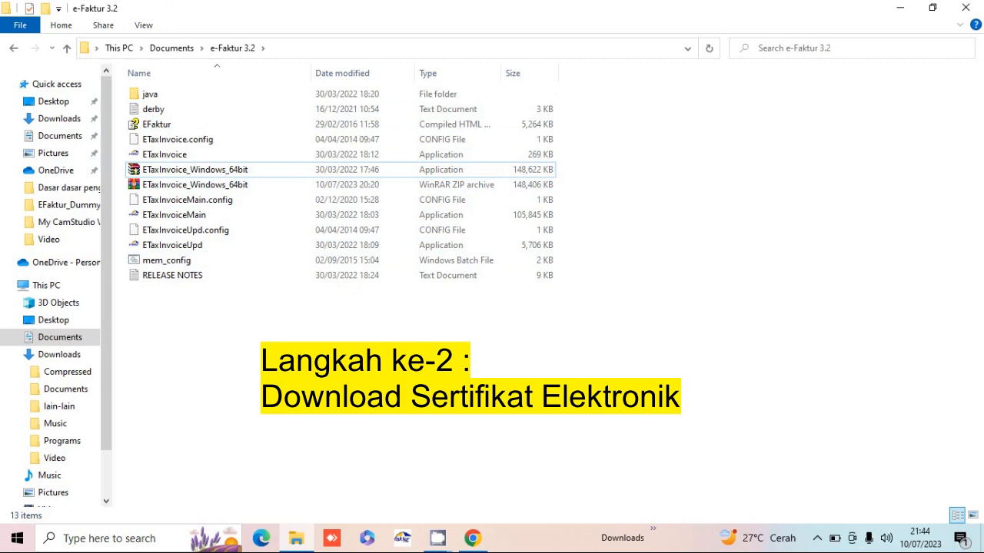
# - Go back to the e-Nofa login page and fill in the saved NPWP username and account password
pyautogui.moveTo(477, 538)
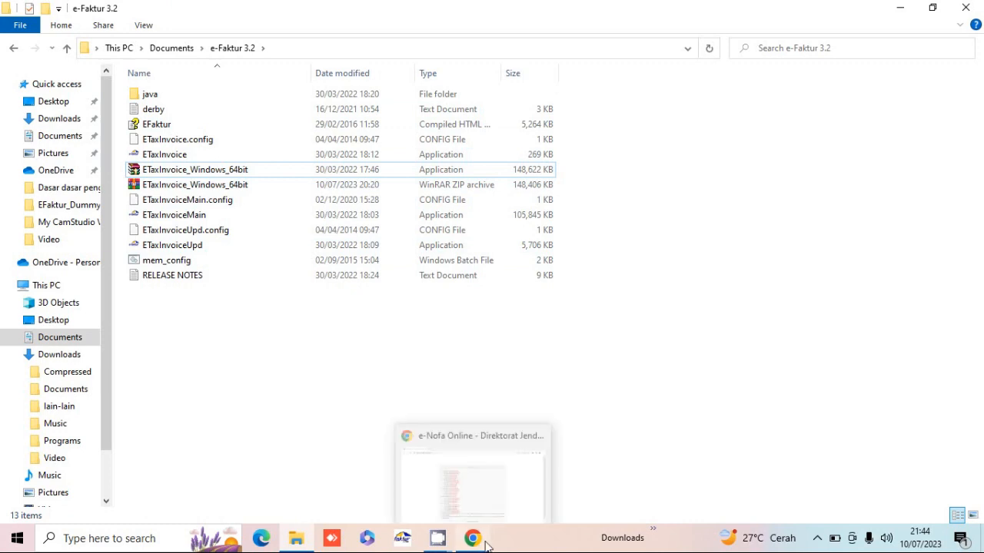
pyautogui.click(473, 481)
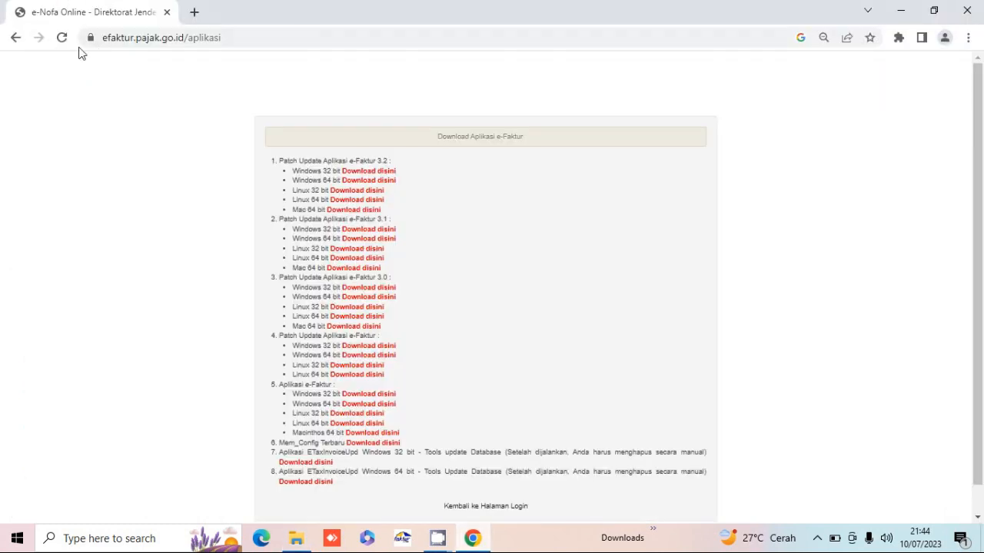
pyautogui.click(14, 39)
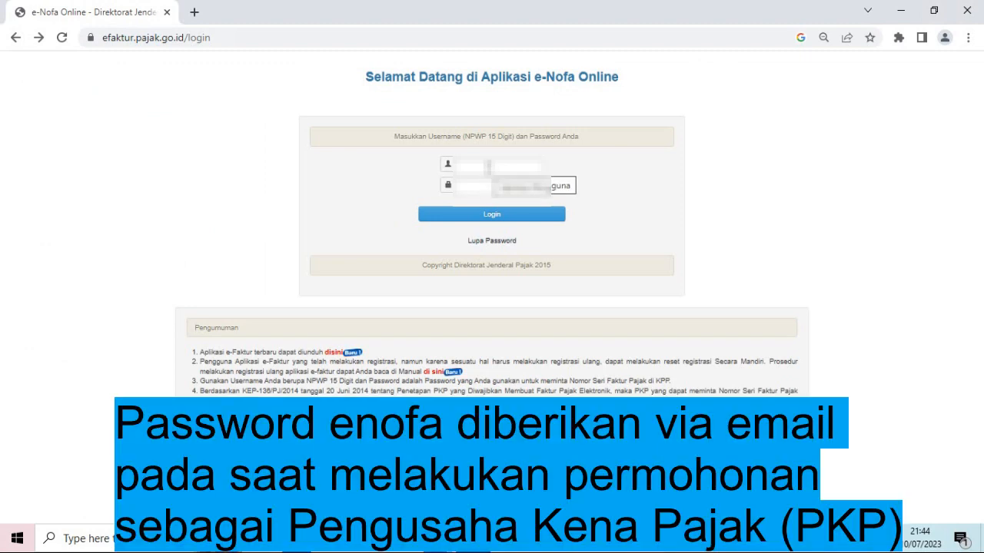
pyautogui.click(488, 167)
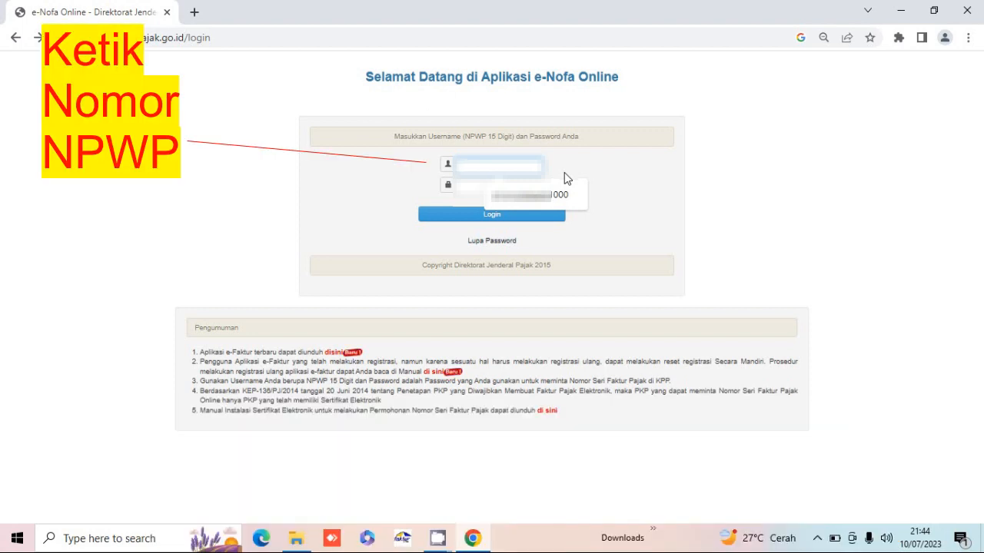
pyautogui.click(552, 196)
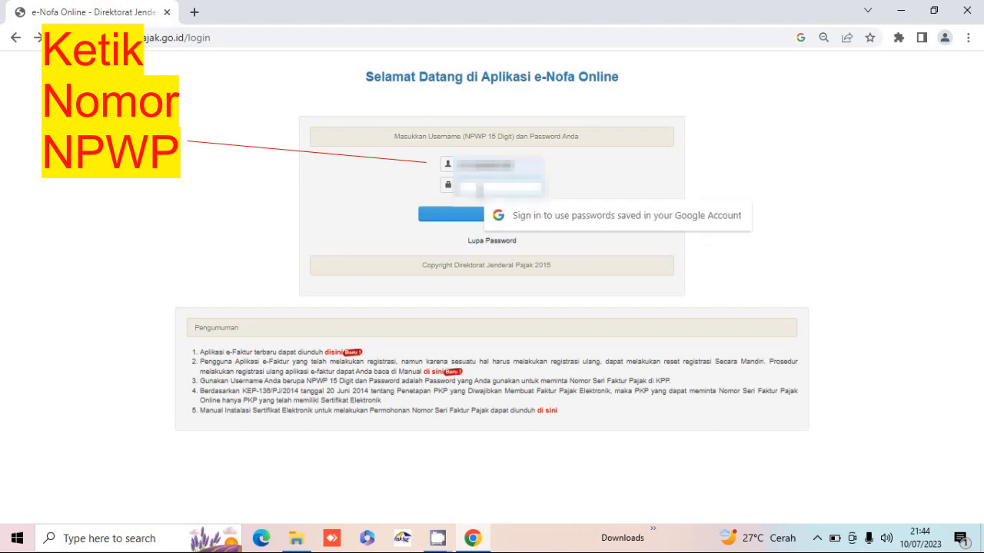
pyautogui.press('Tab')
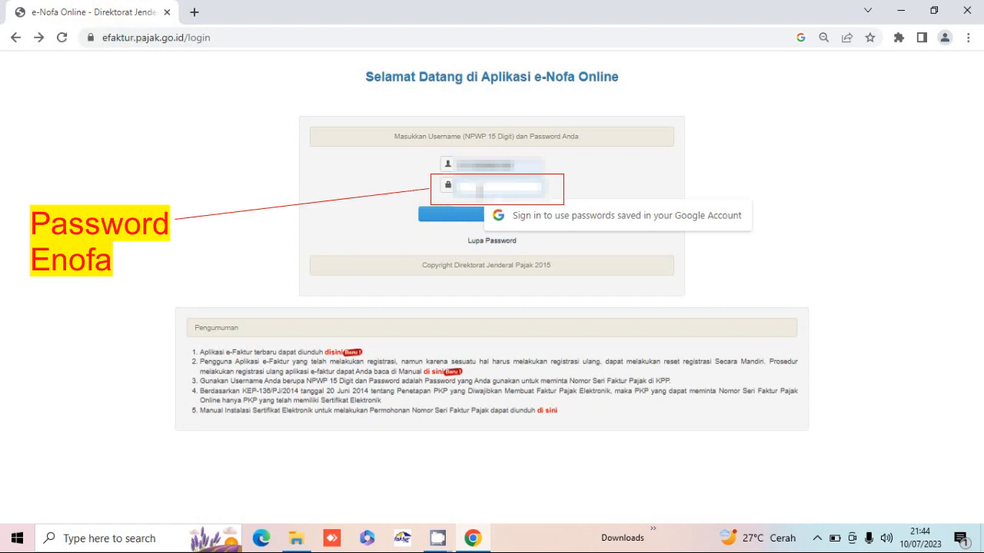
pyautogui.write('••')
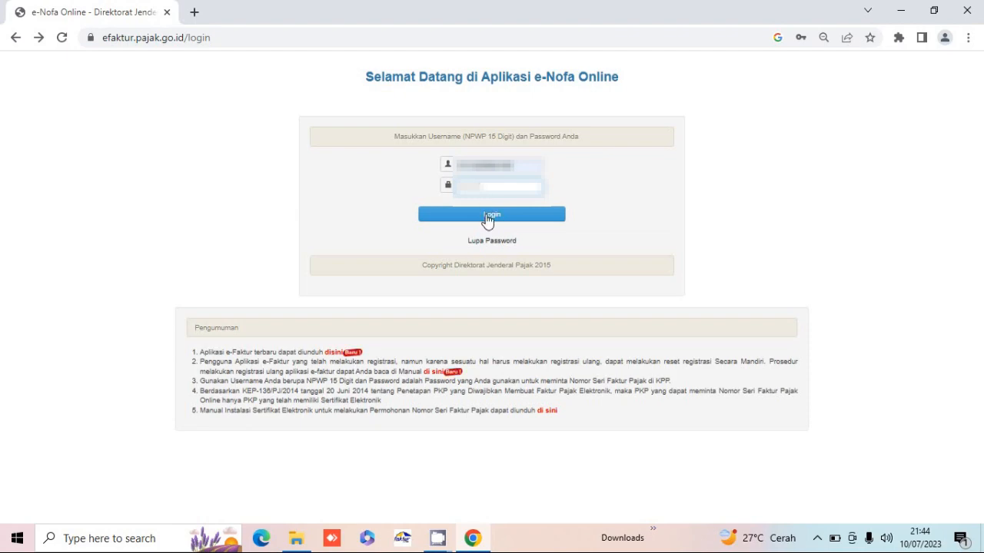
# - Log in, set Chrome zoom to 67%, and go to Download Sertifikat Digital
pyautogui.click(487, 219)
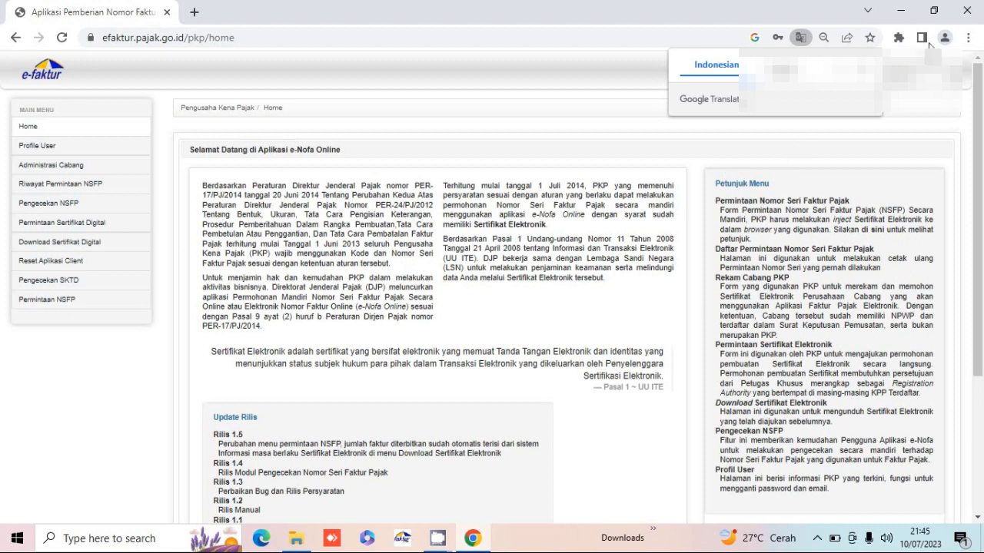
pyautogui.click(867, 68)
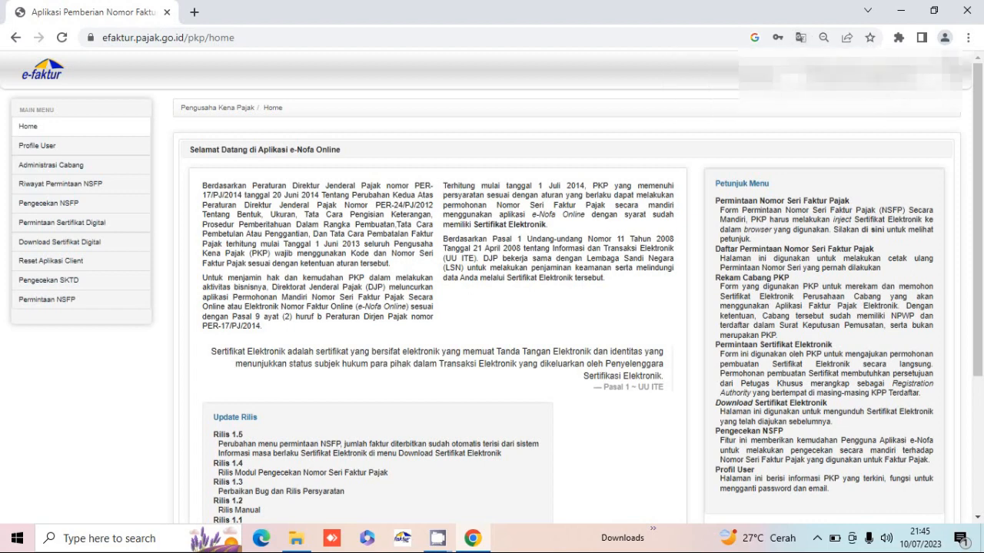
pyautogui.click(968, 40)
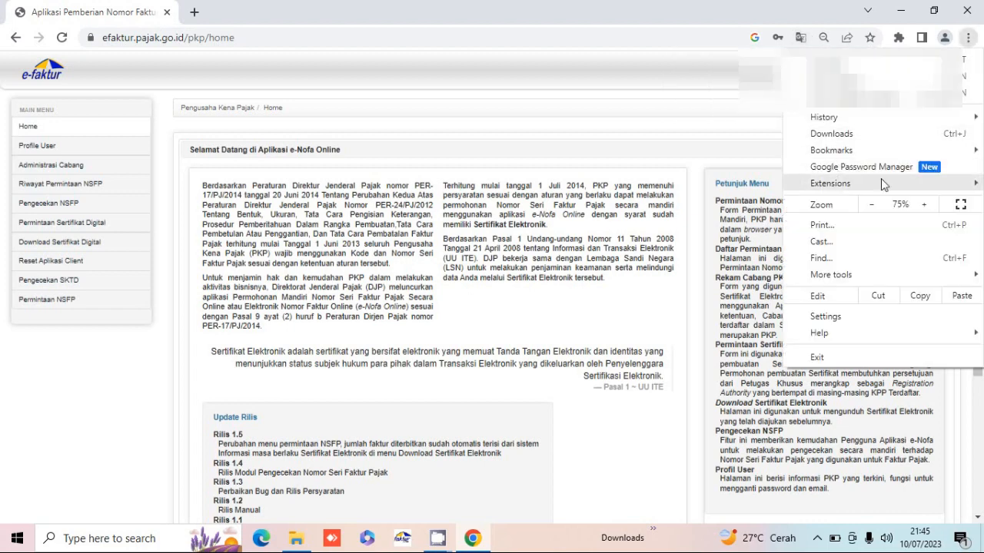
pyautogui.click(871, 205)
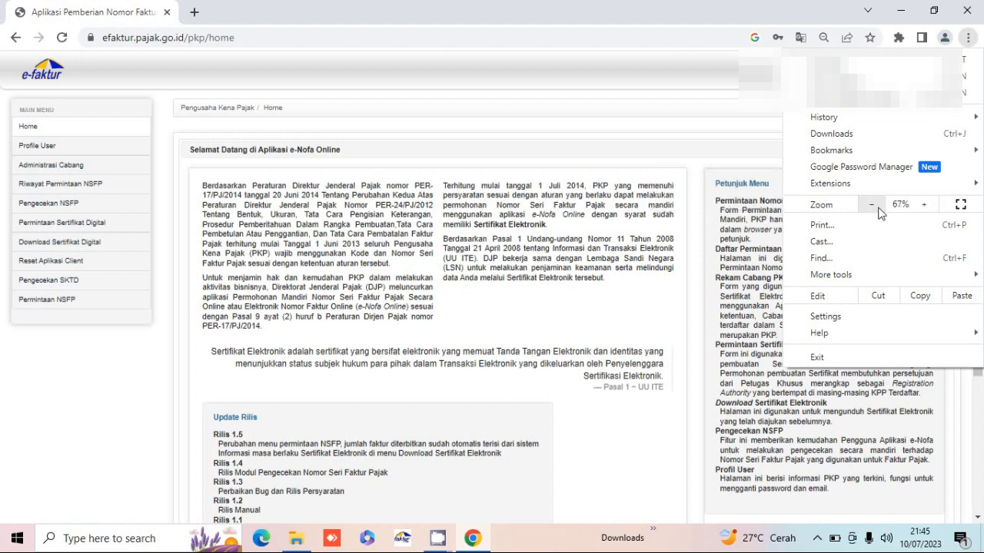
pyautogui.click(445, 121)
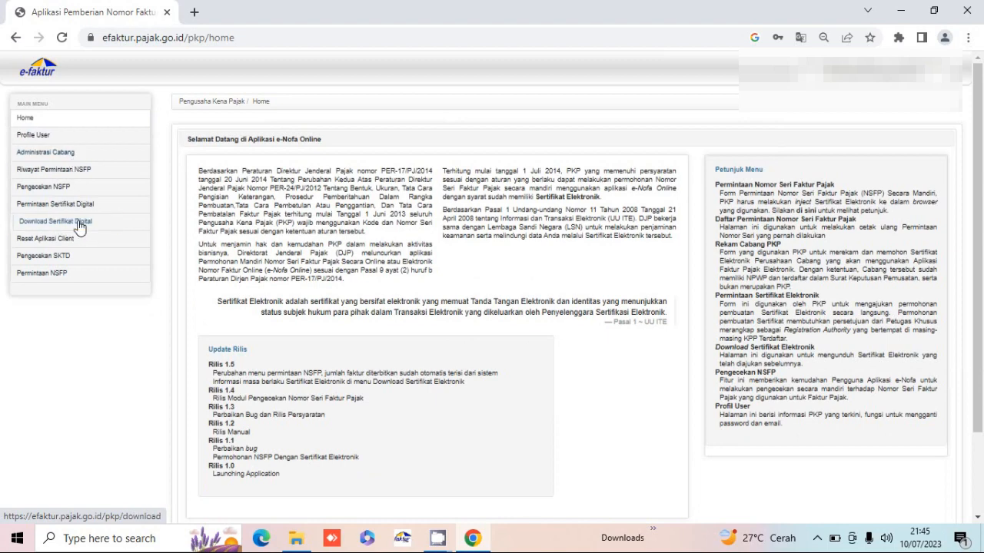
pyautogui.click(79, 223)
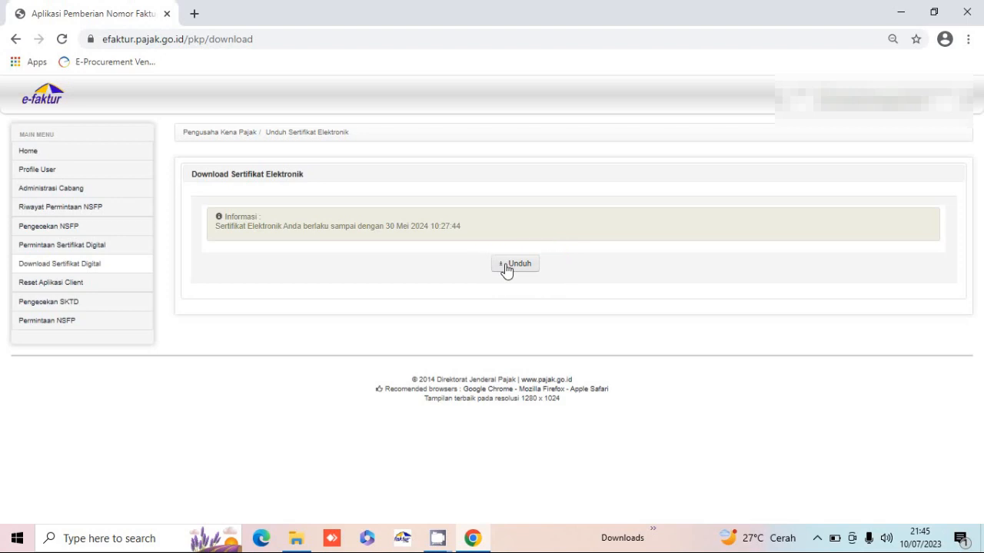
# - Choose Unduh and enter the certificate passphrase, moving on to its confirmation field
pyautogui.click(514, 264)
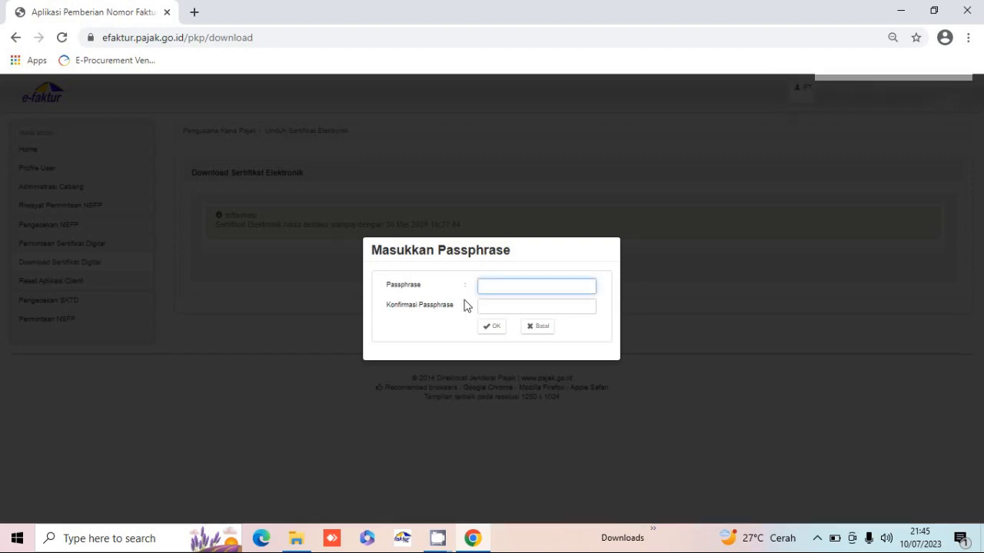
pyautogui.write('123456789')
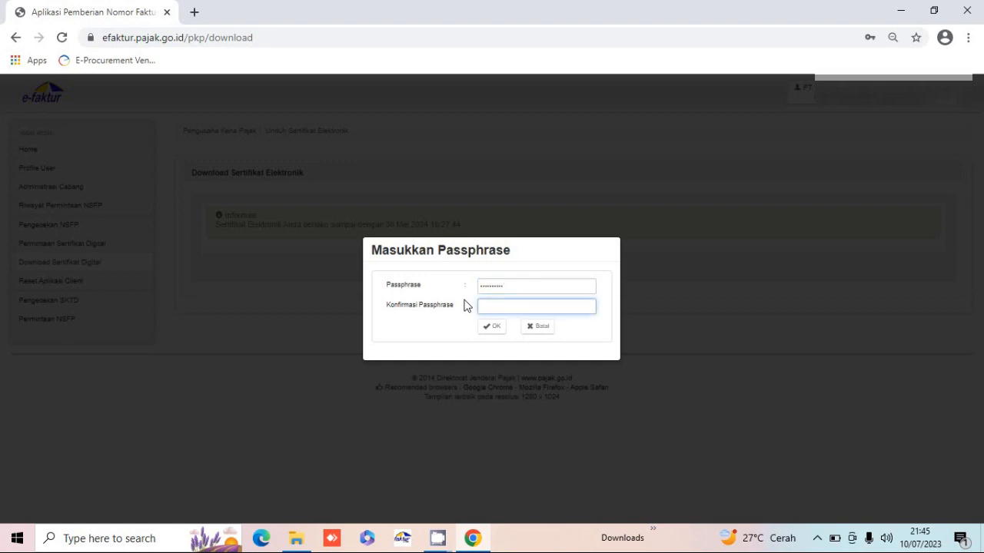
pyautogui.write('123')
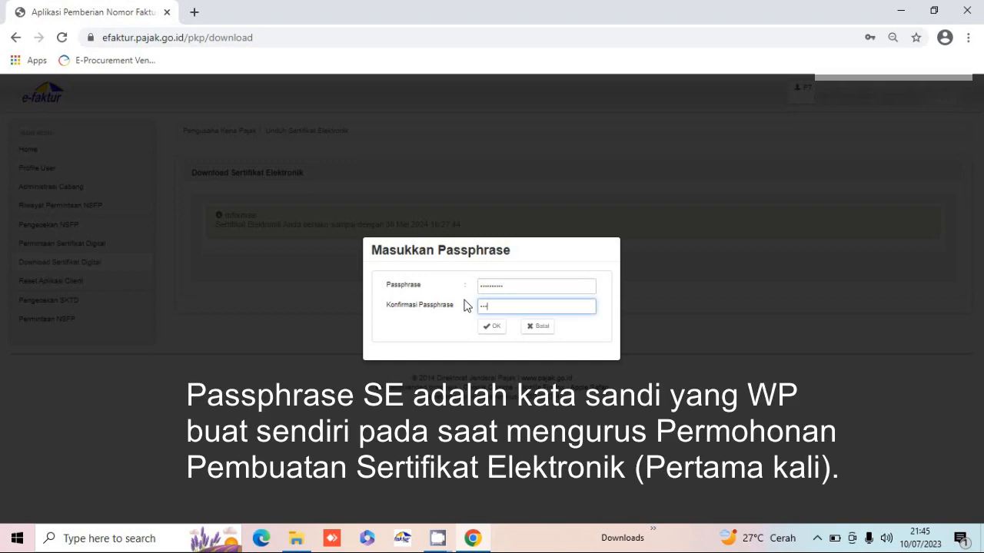
pyautogui.write('4567890')
pyautogui.press('Tab')
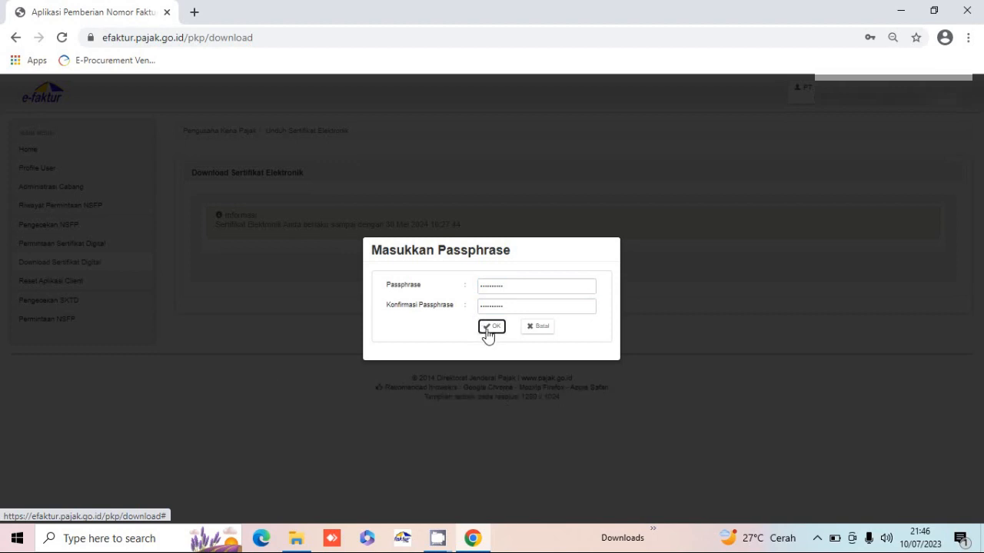
# - Confirm the passphrase with OK so the .p12 certificate downloads
pyautogui.click(486, 329)
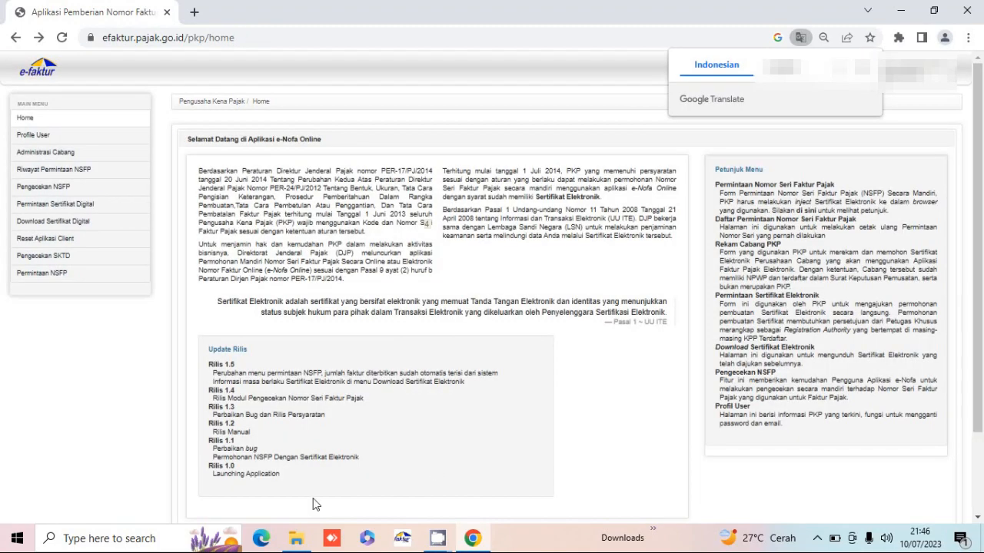
# - Cut the downloaded certificate file from Downloads\Compressed
pyautogui.click(297, 539)
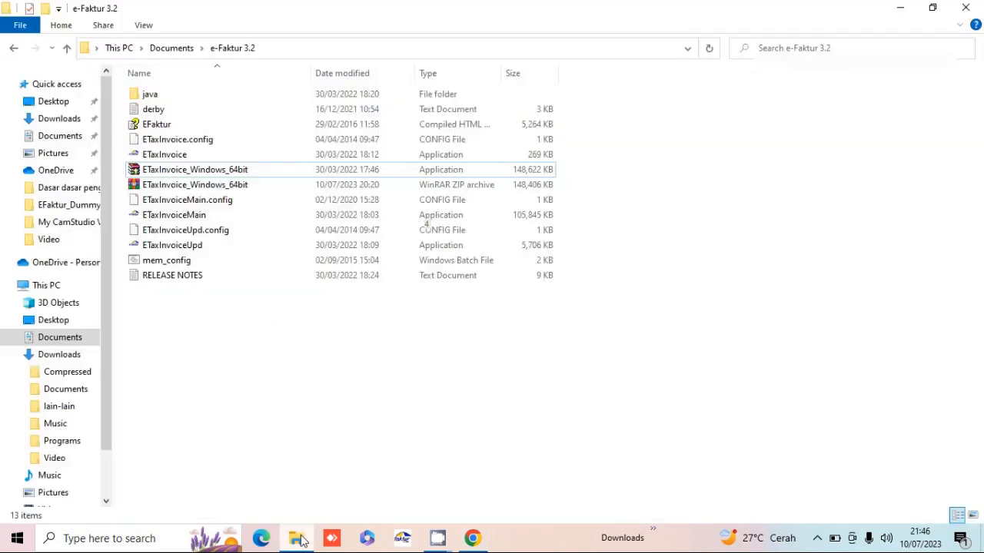
pyautogui.click(66, 123)
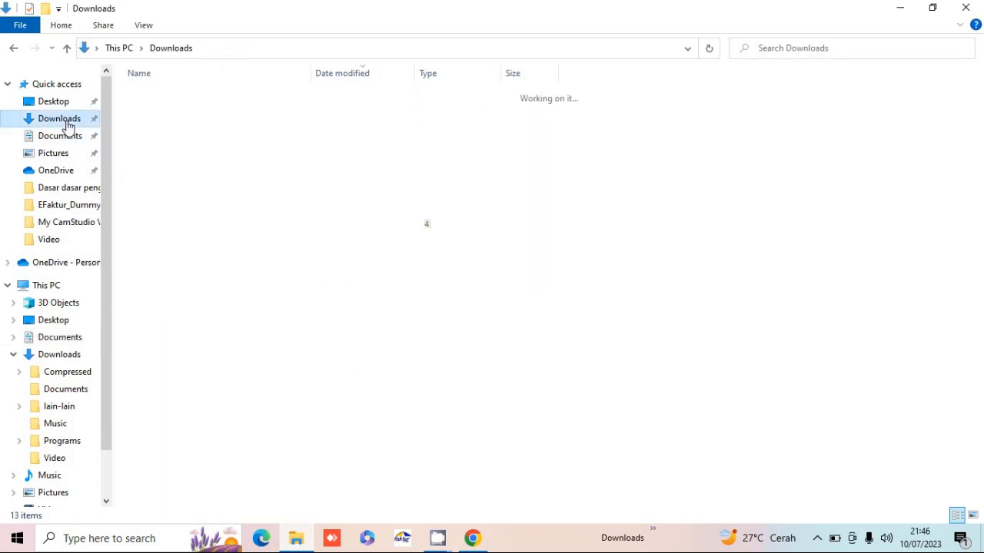
pyautogui.doubleClick(199, 116)
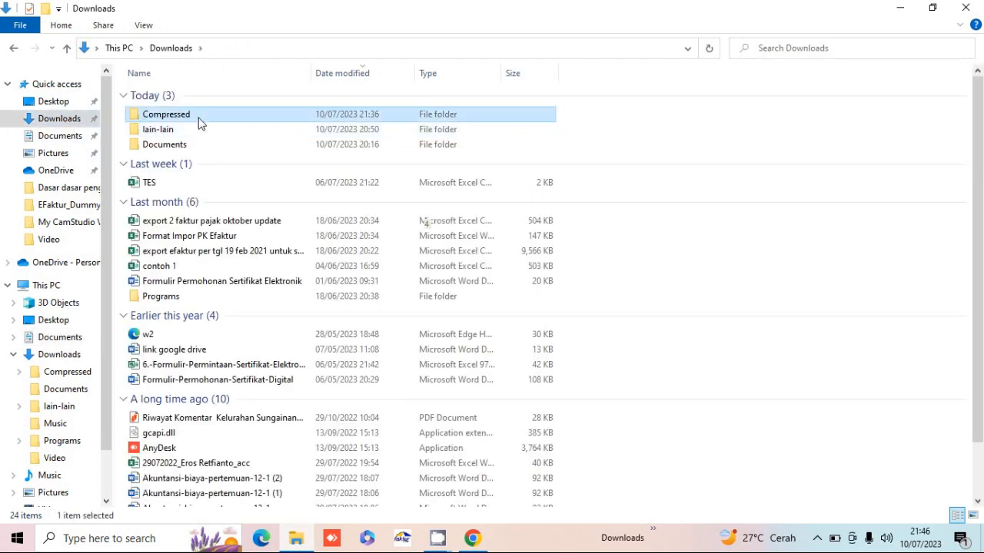
pyautogui.click(217, 110)
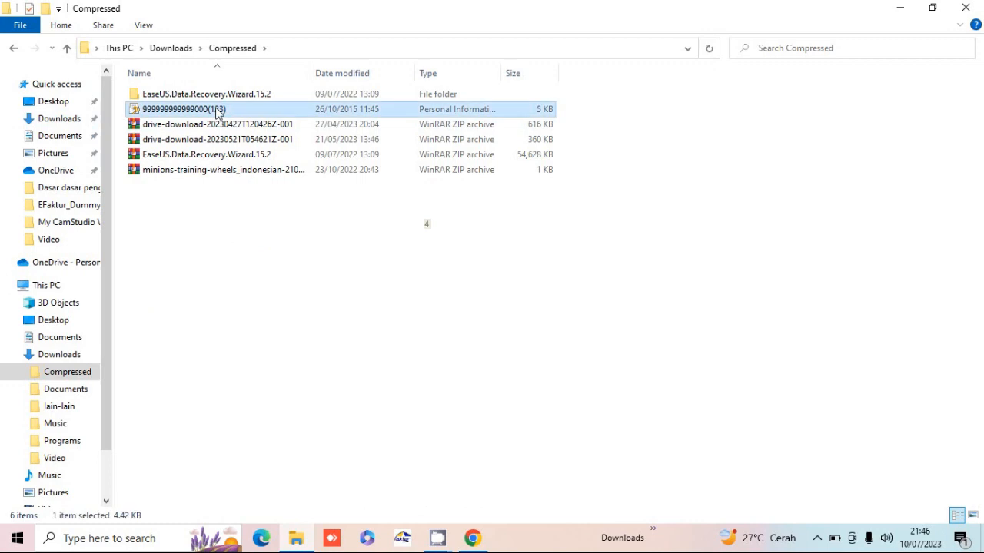
pyautogui.rightClick(217, 108)
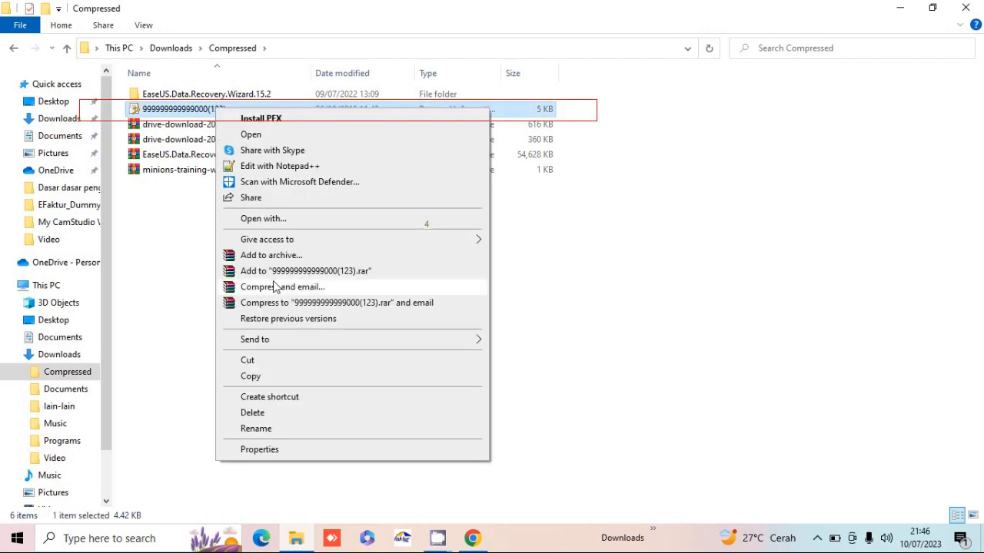
pyautogui.click(260, 362)
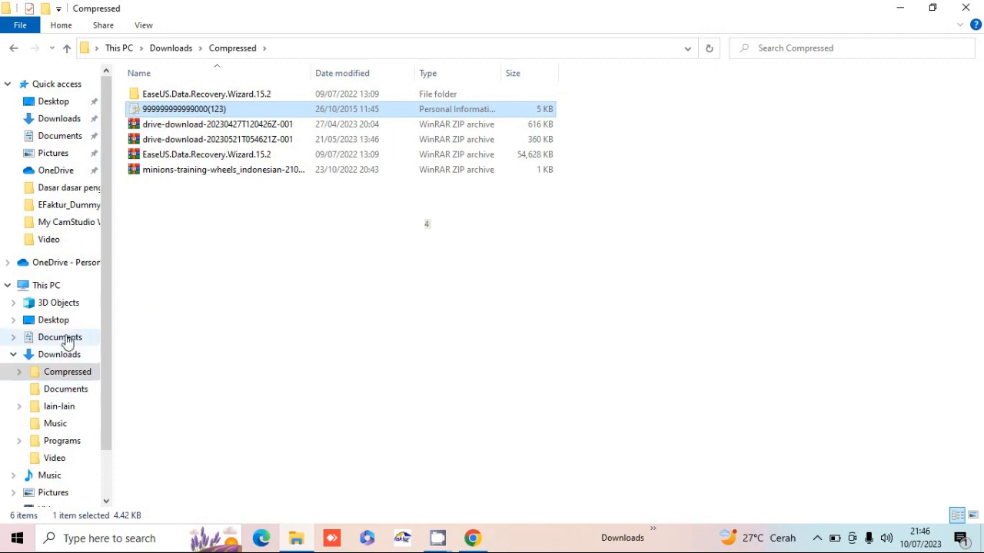
# - Create a new folder named SE inside Documents
pyautogui.click(67, 340)
pyautogui.rightClick(207, 275)
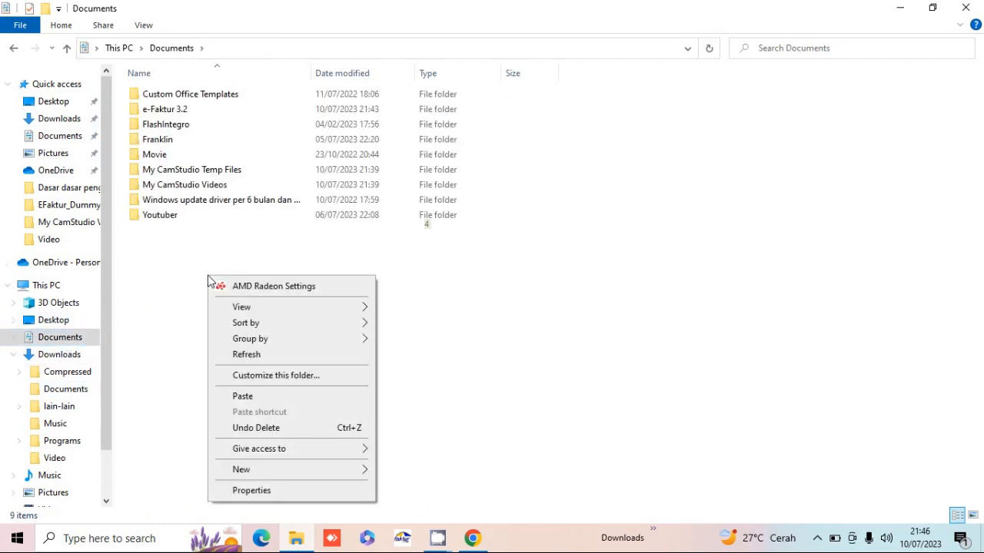
pyautogui.moveTo(329, 471)
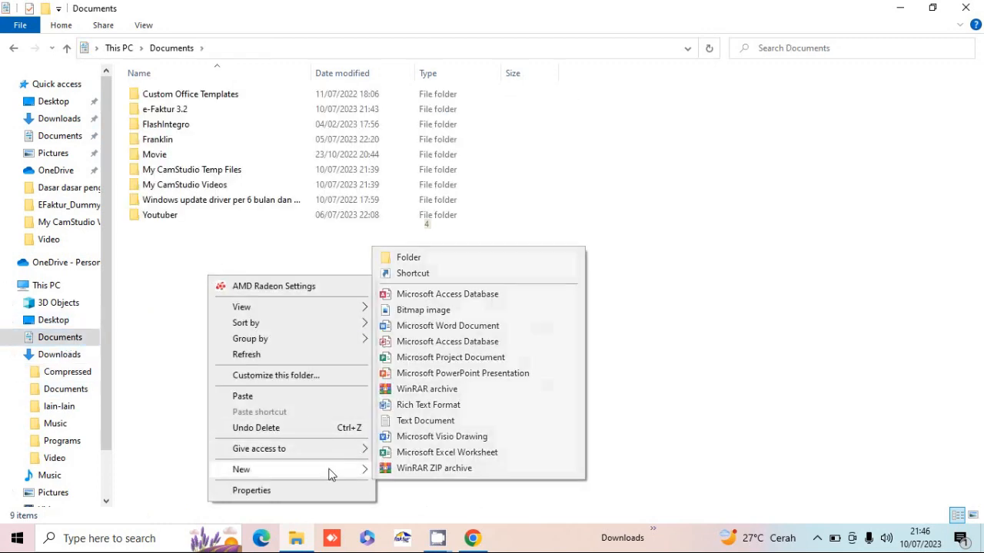
pyautogui.click(412, 262)
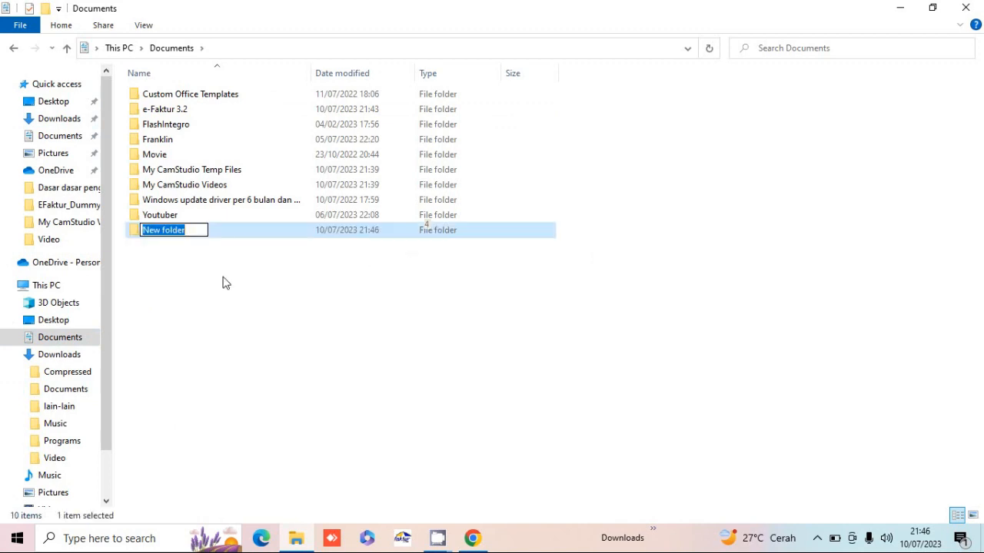
pyautogui.write('se')
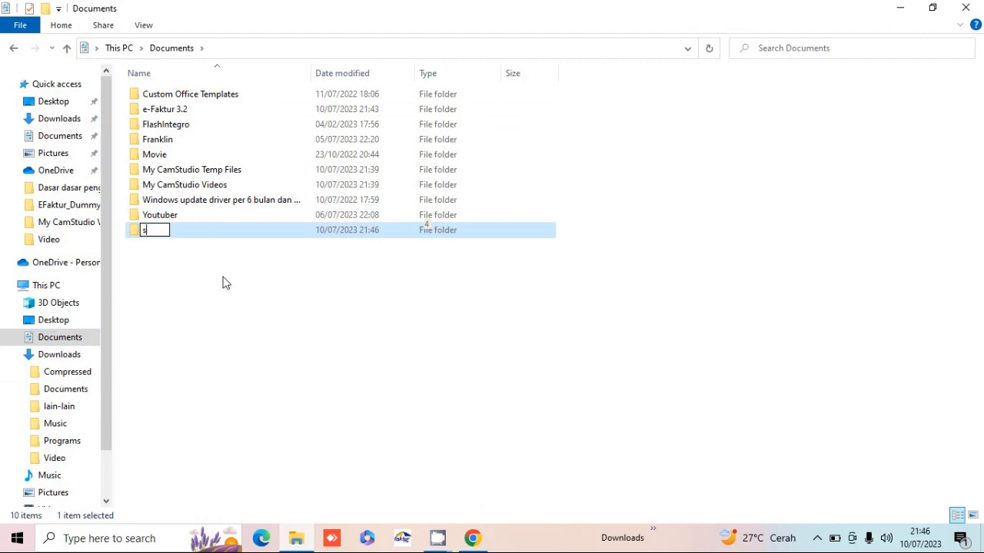
pyautogui.press('BackSpace')
pyautogui.press('BackSpace')
pyautogui.write('SE')
pyautogui.press('Return')
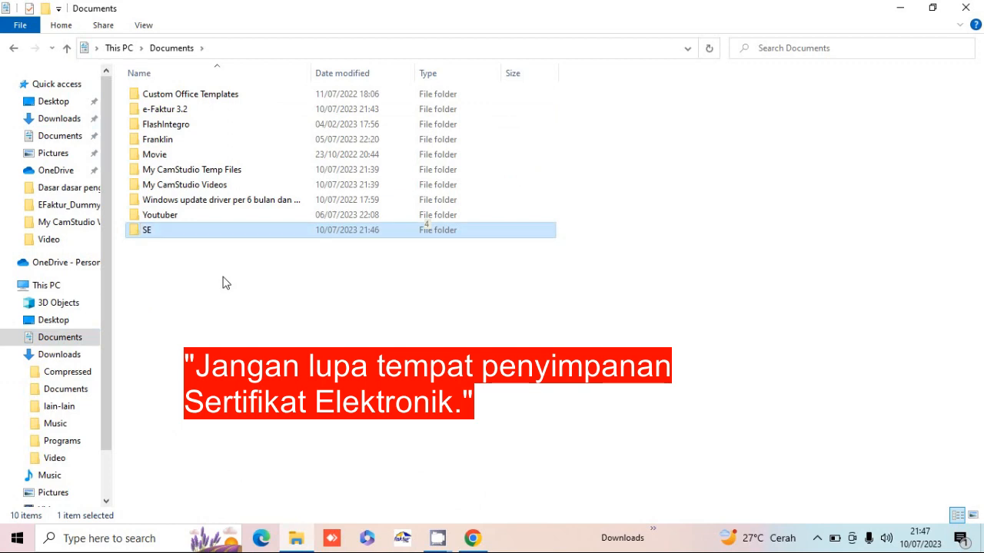
# - Paste the certificate into the SE folder and return to Documents
pyautogui.press('Return')
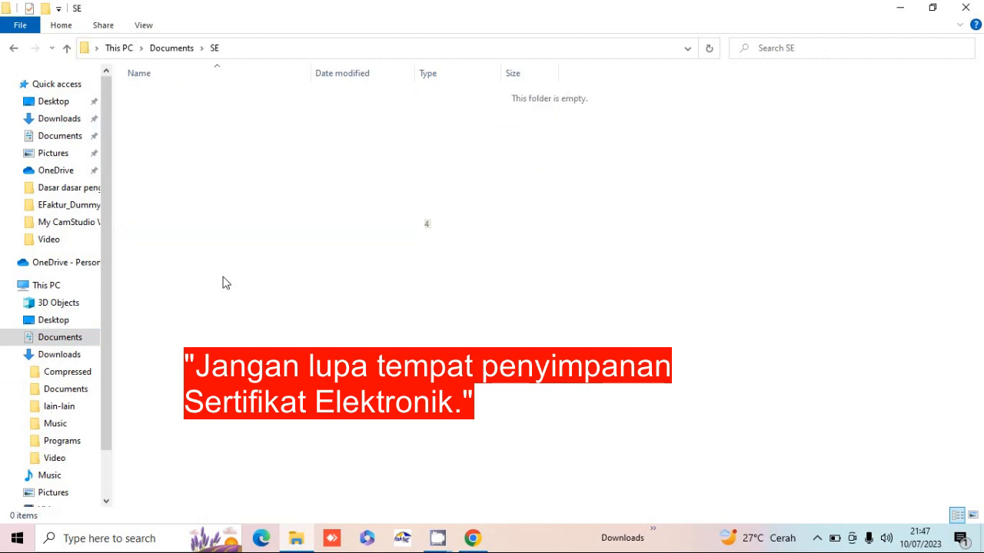
pyautogui.hotkey('ctrl', 'v')
pyautogui.click(223, 283)
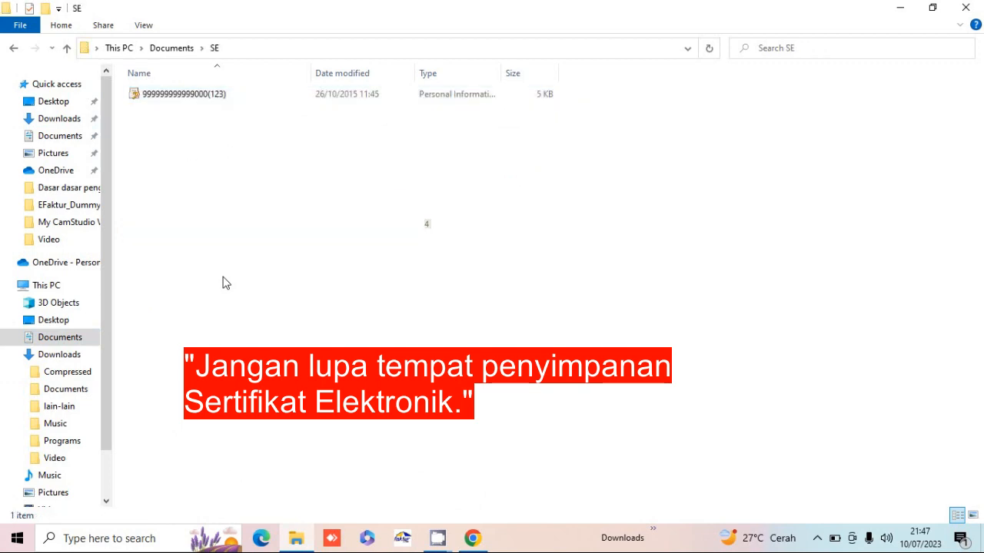
pyautogui.click(164, 51)
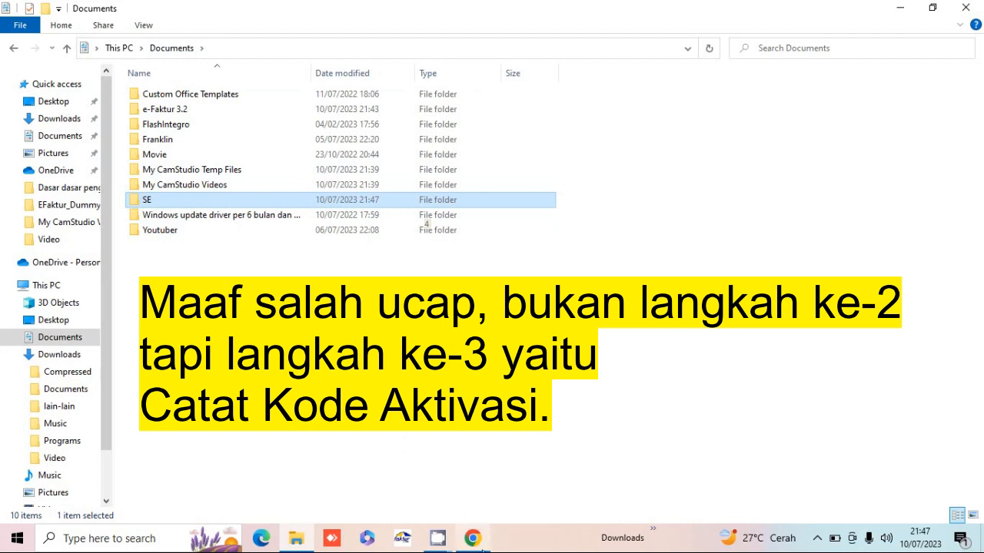
# - Go back to the Documents folder, where the SE folder with the certificate is listed
pyautogui.moveTo(481, 544)
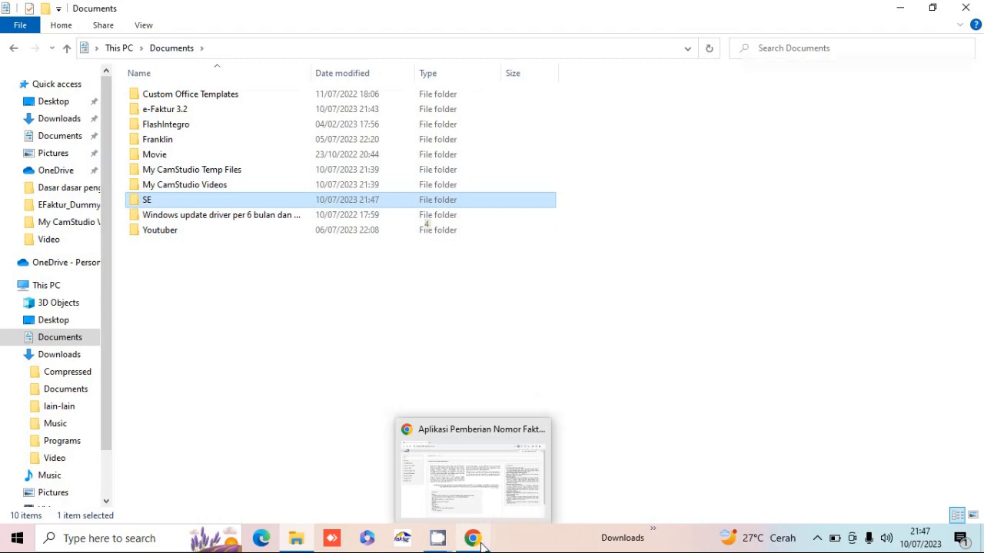
# - Check the Kode Aktivasi row on the e-Nofa Profile User page, then return to File Explorer
pyautogui.click(480, 542)
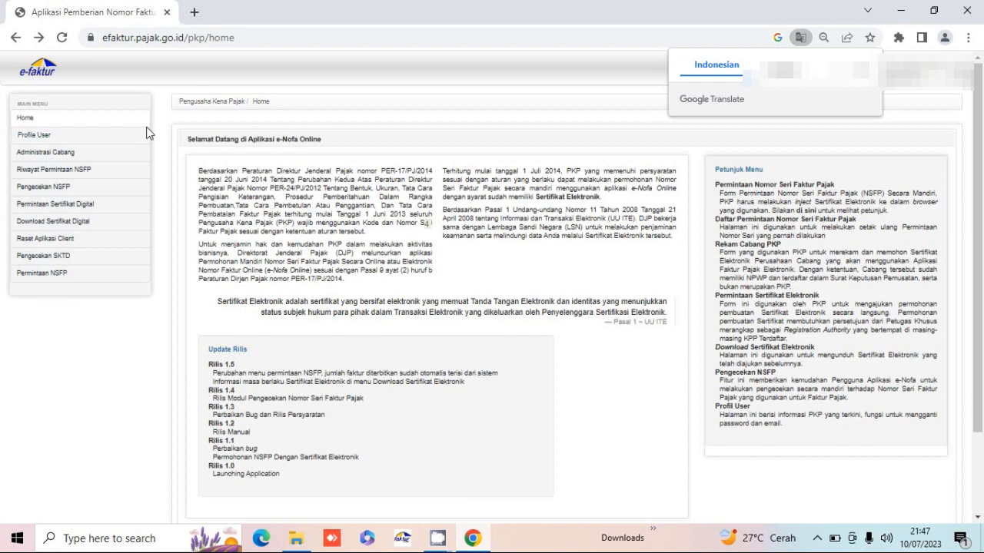
pyautogui.click(45, 138)
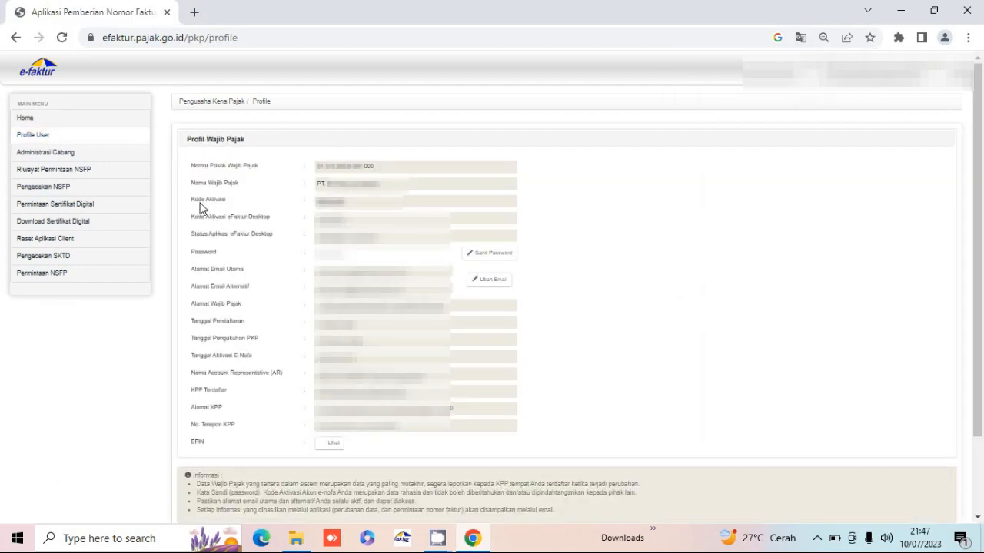
pyautogui.moveTo(192, 202); pyautogui.dragTo(229, 204)
pyautogui.click(306, 543)
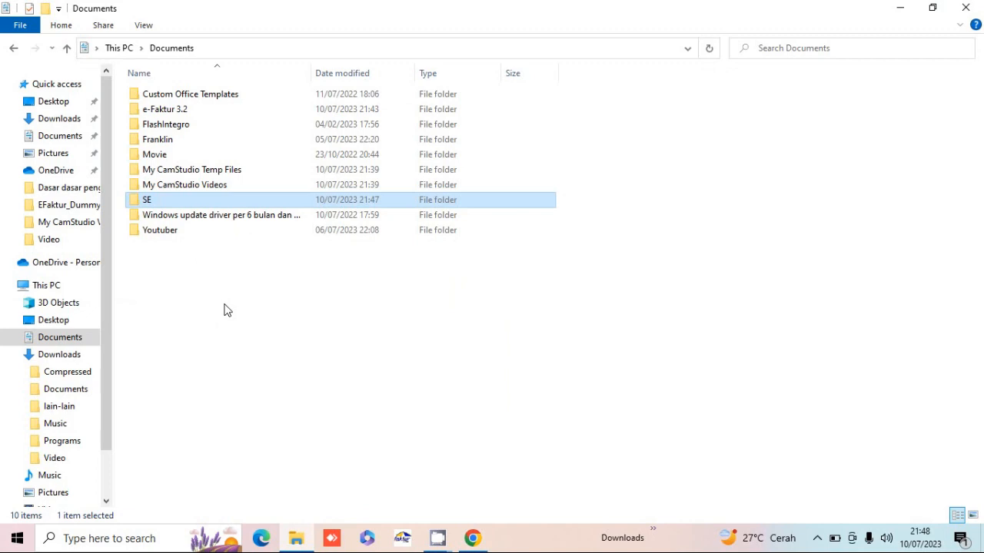
# - Start ETaxInvoice from the e-Faktur 3.2 folder
pyautogui.doubleClick(188, 113)
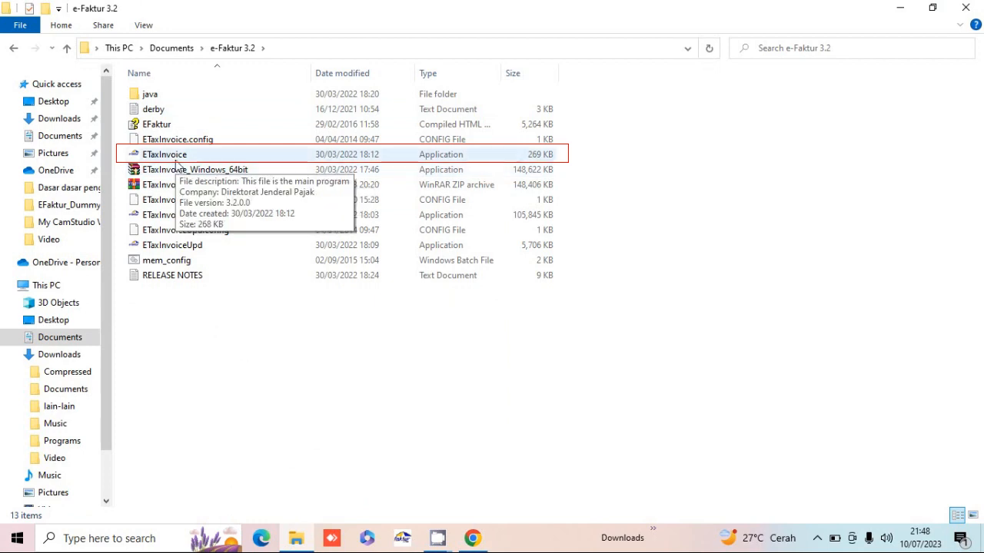
pyautogui.click(176, 158)
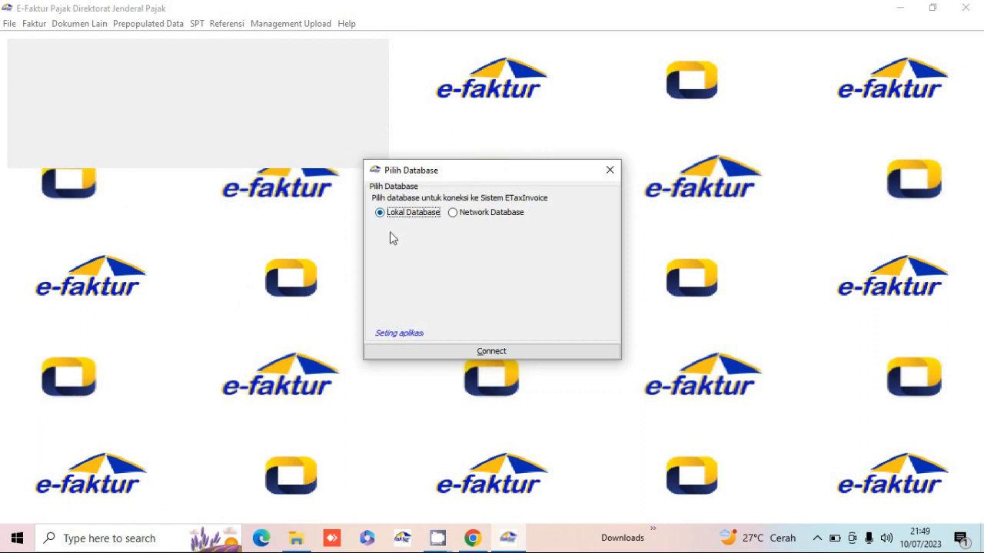
# - Connect to the local database, enter the company's NPWP, and load the .p12 certificate from Documents\SE
pyautogui.click(491, 351)
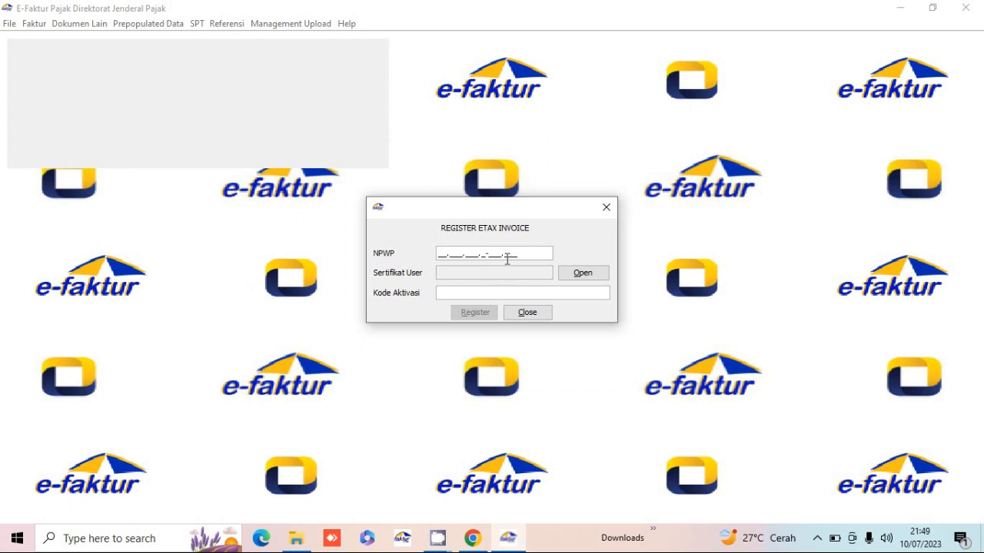
pyautogui.write('99.999.999.9-99')
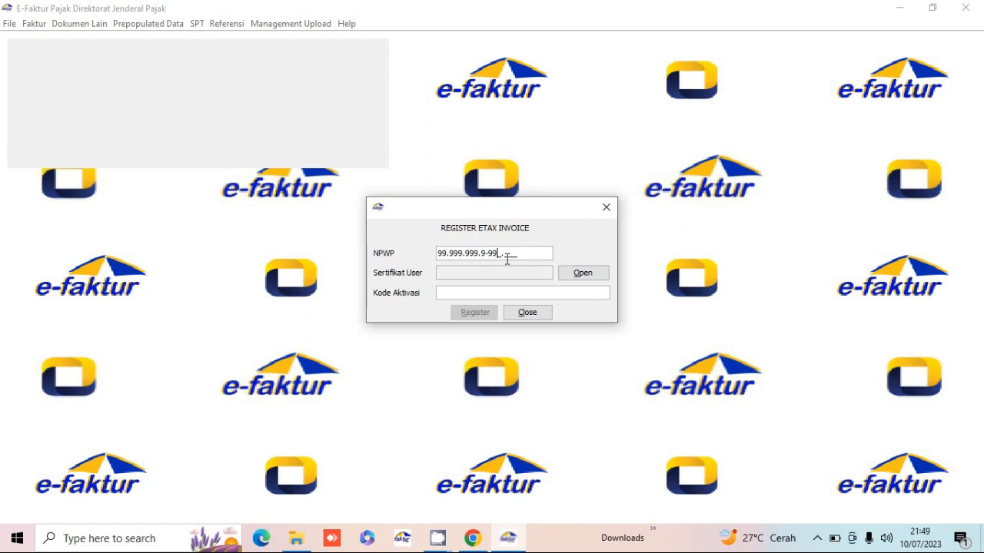
pyautogui.write('9.000')
pyautogui.click(593, 276)
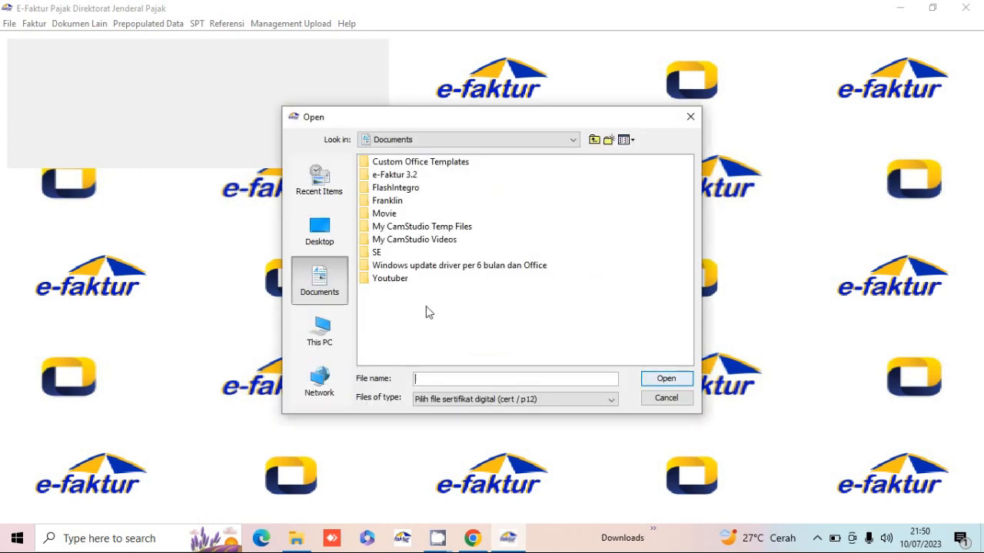
pyautogui.click(342, 325)
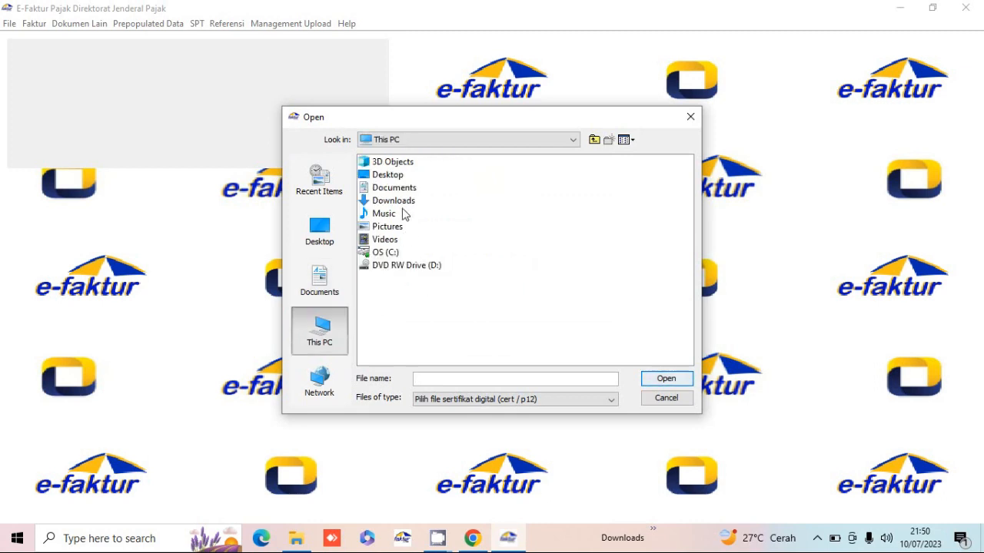
pyautogui.doubleClick(398, 188)
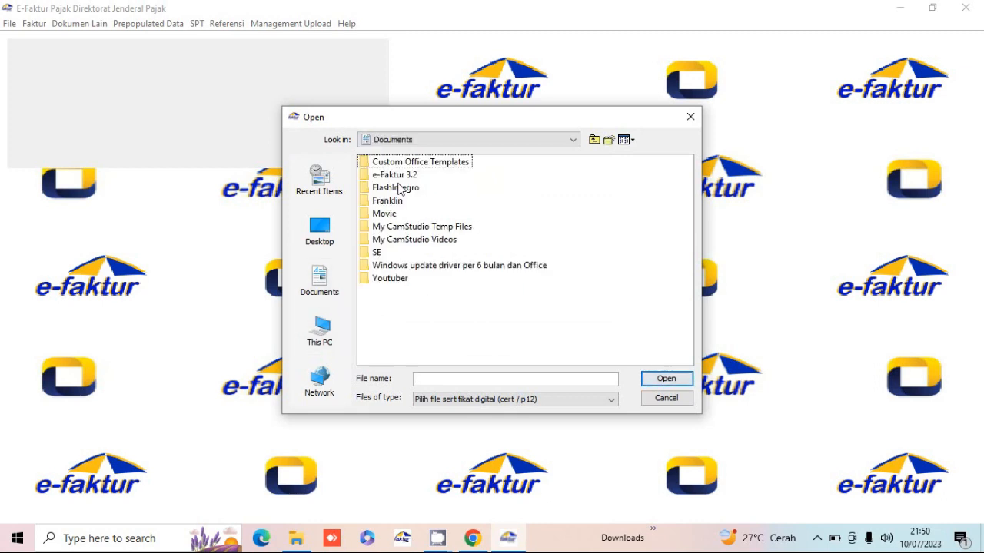
pyautogui.doubleClick(378, 254)
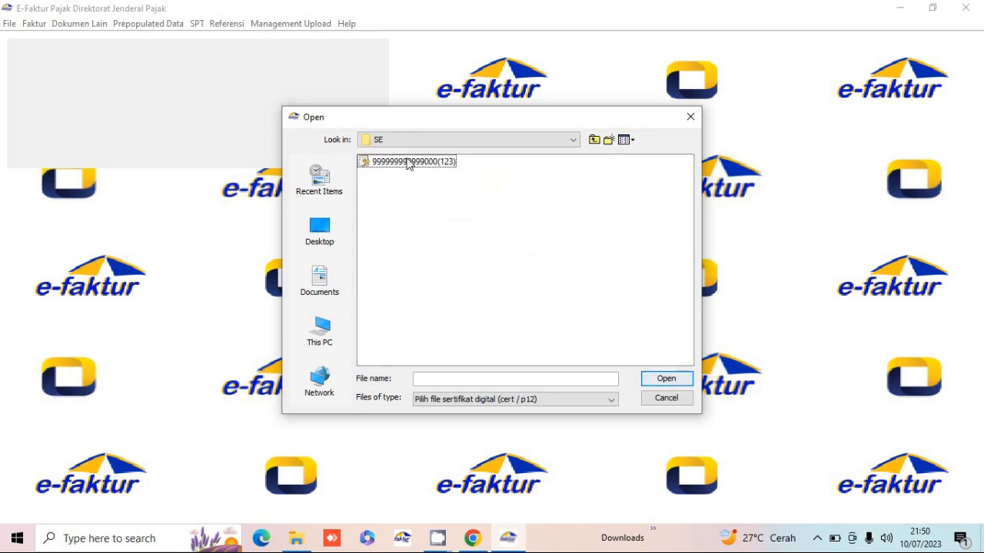
pyautogui.click(408, 163)
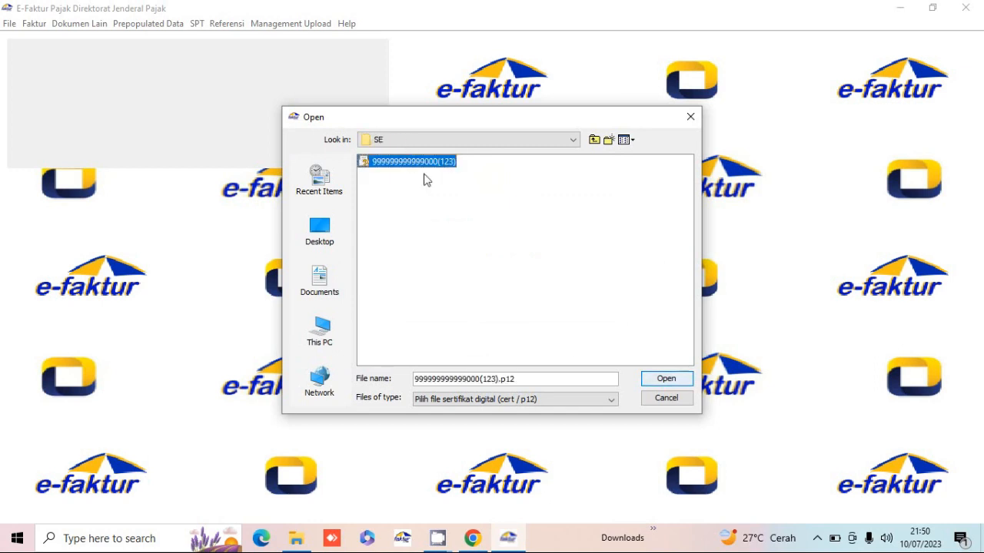
pyautogui.click(665, 379)
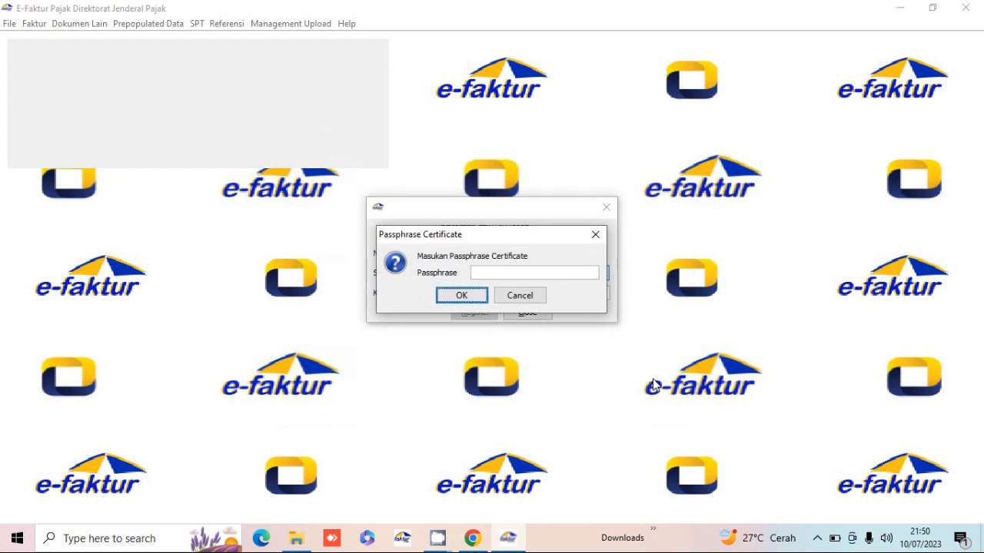
# - Unlock the certificate with its passphrase
pyautogui.click(556, 275)
pyautogui.write('•••')
pyautogui.click(471, 299)
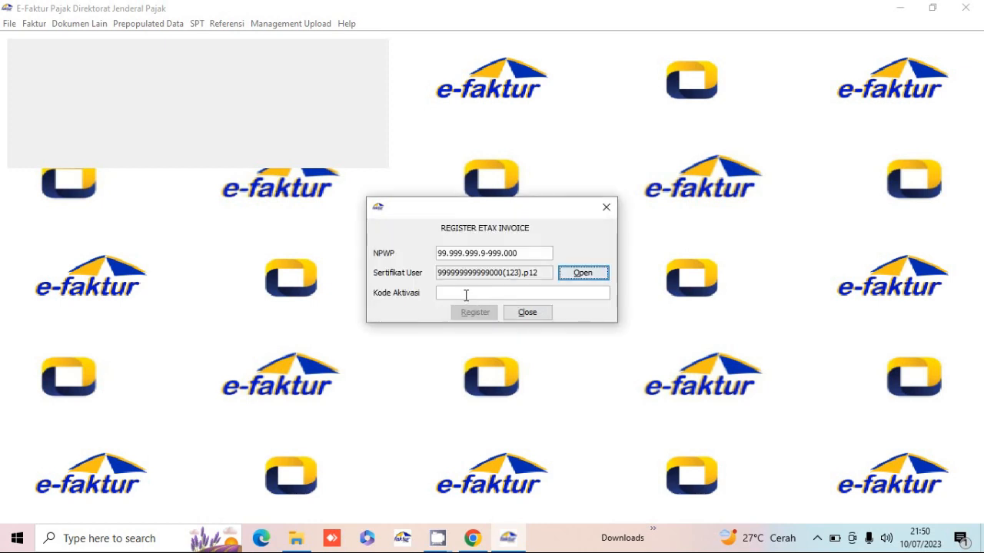
# - Enter the e-Nofa activation code in Kode Aktivasi and register the certificate
pyautogui.click(466, 295)
pyautogui.write('123')
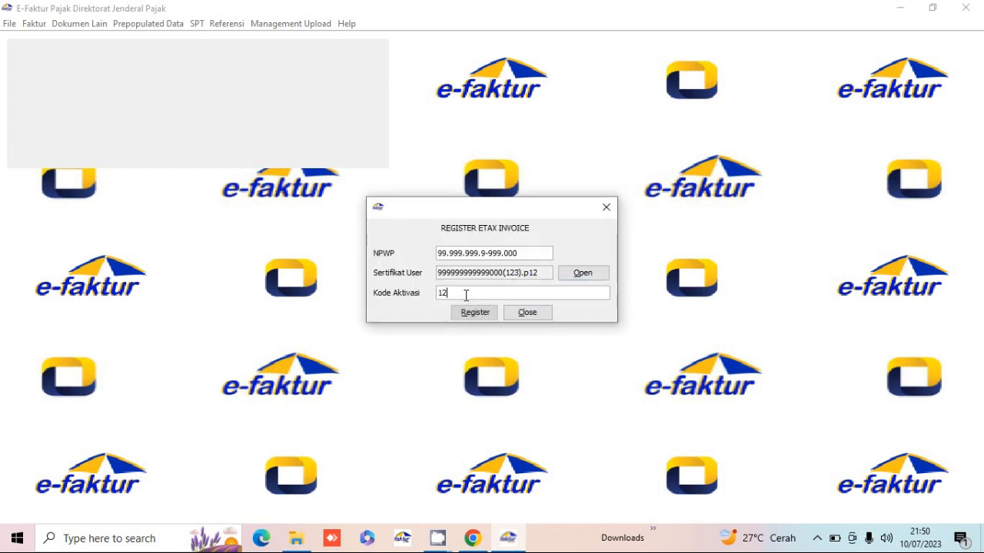
pyautogui.write('456789')
pyautogui.click(476, 312)
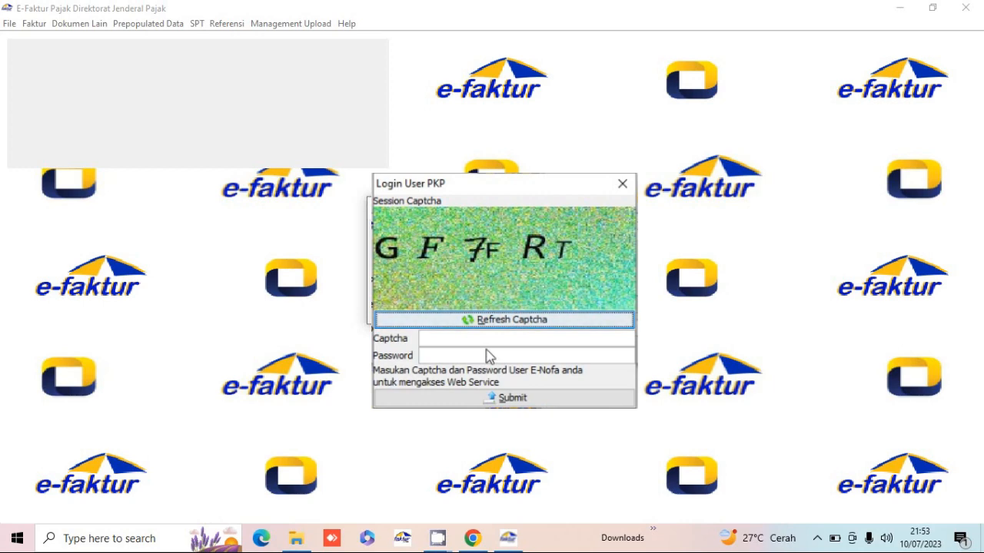
# - Log in as the PKP with the displayed captcha and the e-Nofa password, then continue to local user registration
pyautogui.click(473, 338)
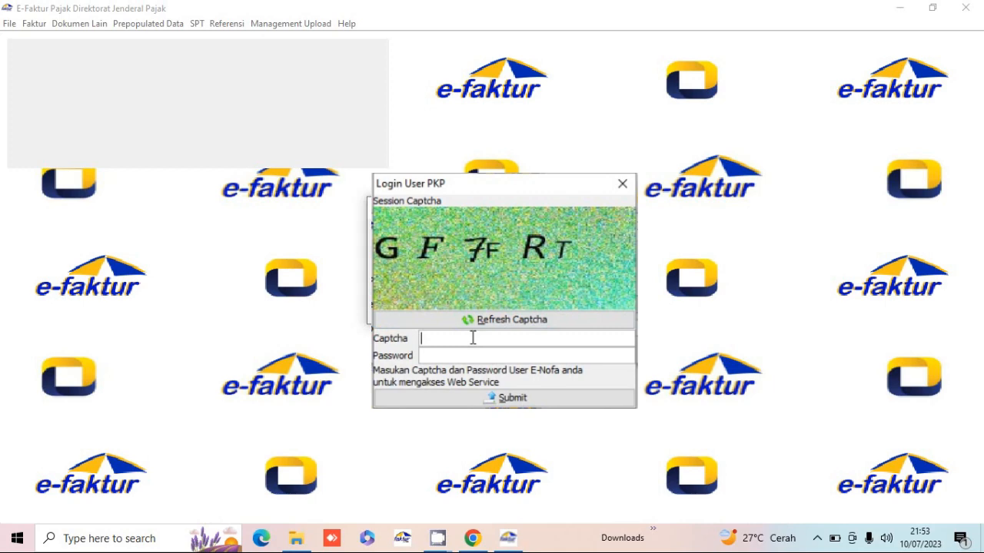
pyautogui.write('GF7FRT')
pyautogui.click(467, 356)
pyautogui.write('•••••••••')
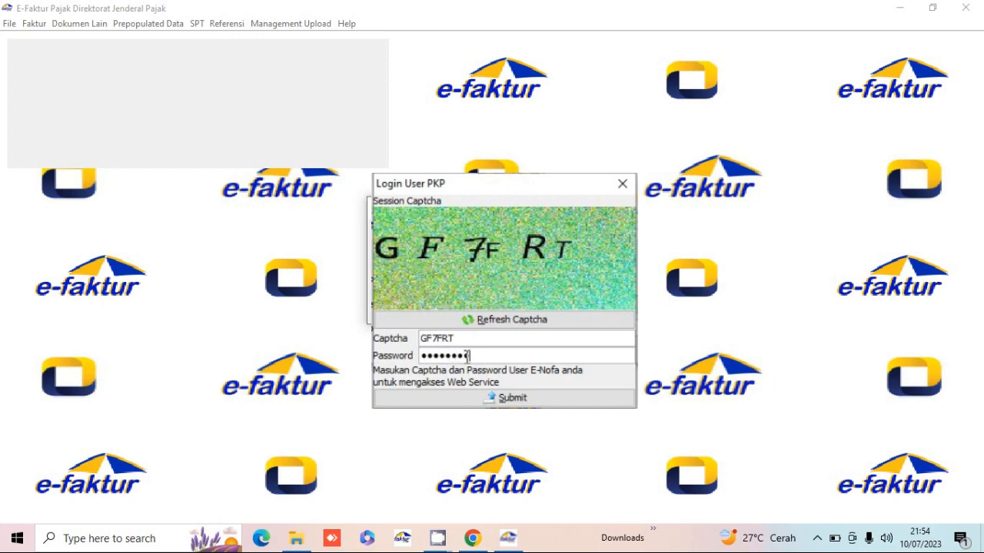
pyautogui.write('••••')
pyautogui.click(508, 397)
pyautogui.click(477, 312)
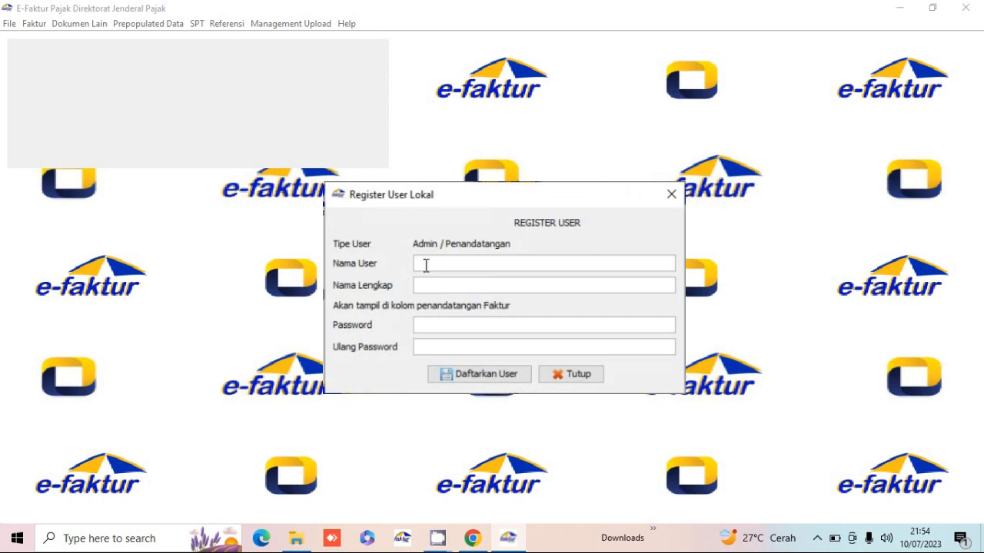
# - Enter Admin as Nama User and the signer's full name in Nama Lengkap
pyautogui.write('A')
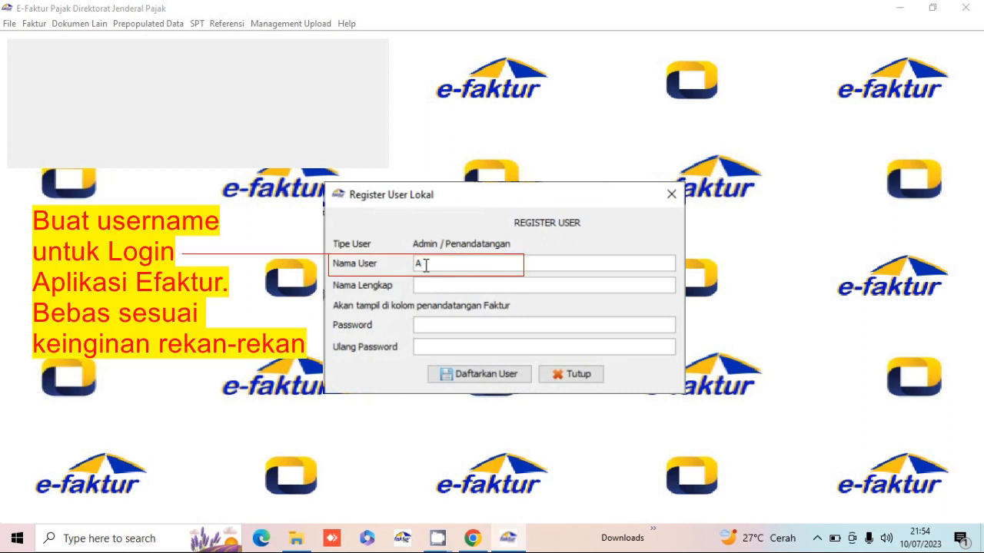
pyautogui.write('dmin')
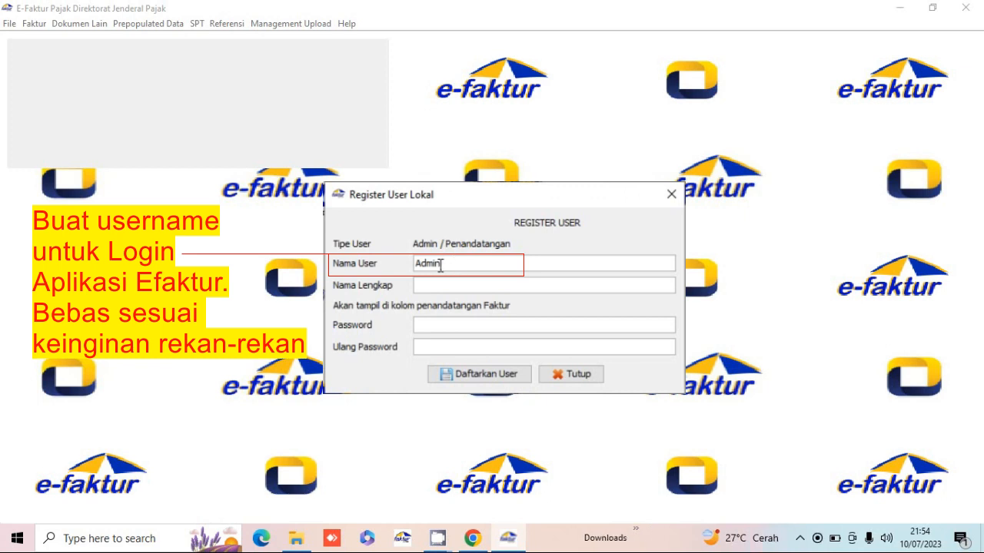
pyautogui.click(434, 287)
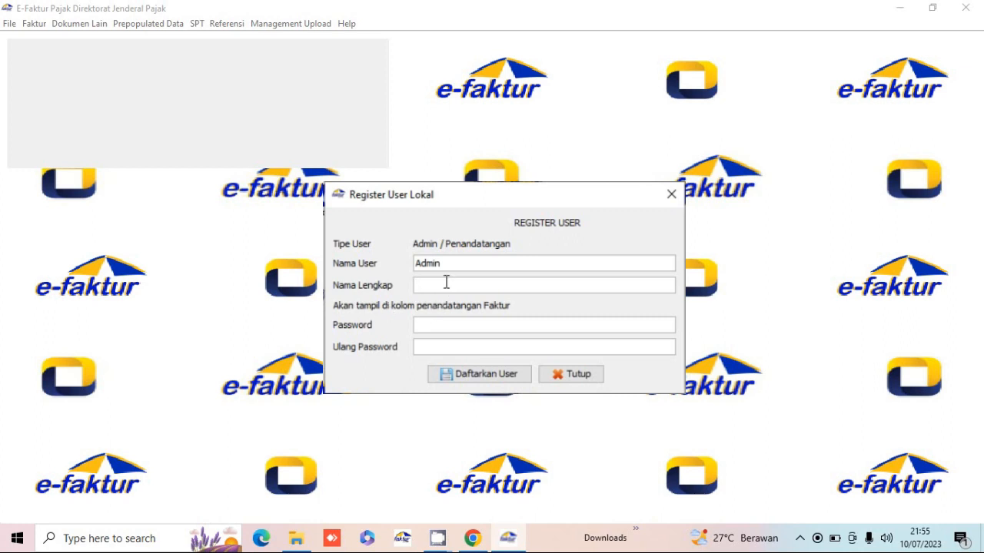
pyautogui.write('Suherman')
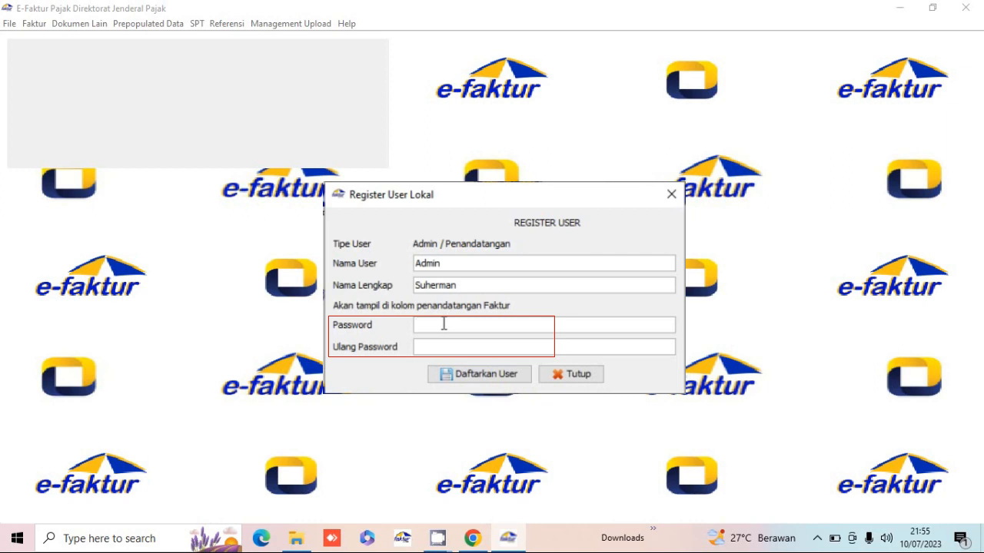
# - Set and confirm the Admin user's password, register the user, and acknowledge the success message
pyautogui.click(444, 325)
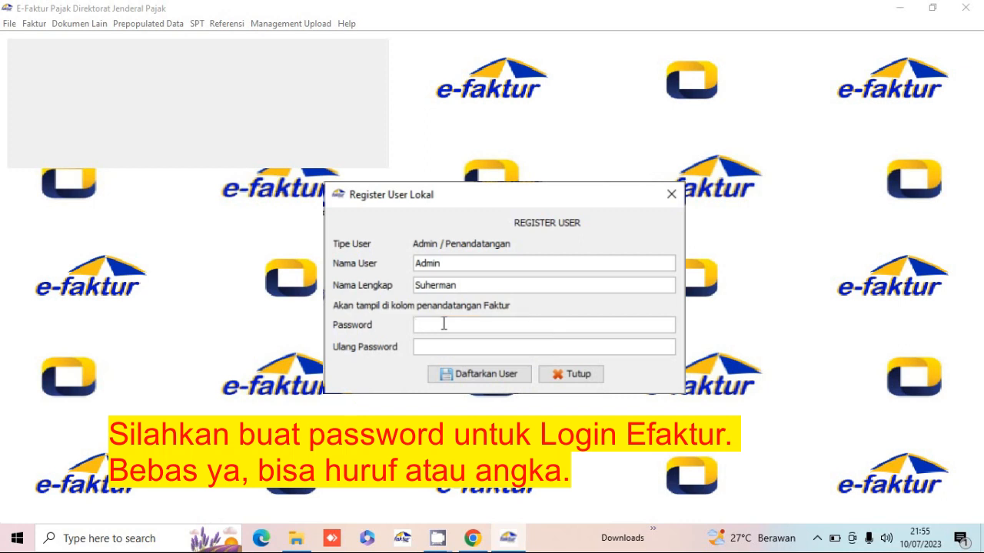
pyautogui.write('•••')
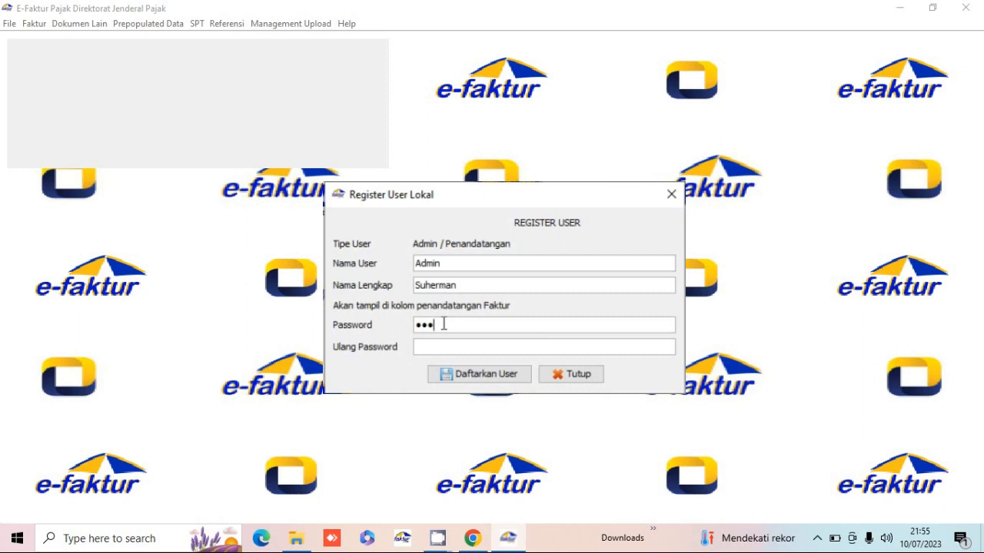
pyautogui.press('BackSpace')
pyautogui.press('BackSpace')
pyautogui.press('BackSpace')
pyautogui.write('••••••')
pyautogui.press('Tab')
pyautogui.write('123456')
pyautogui.click(496, 382)
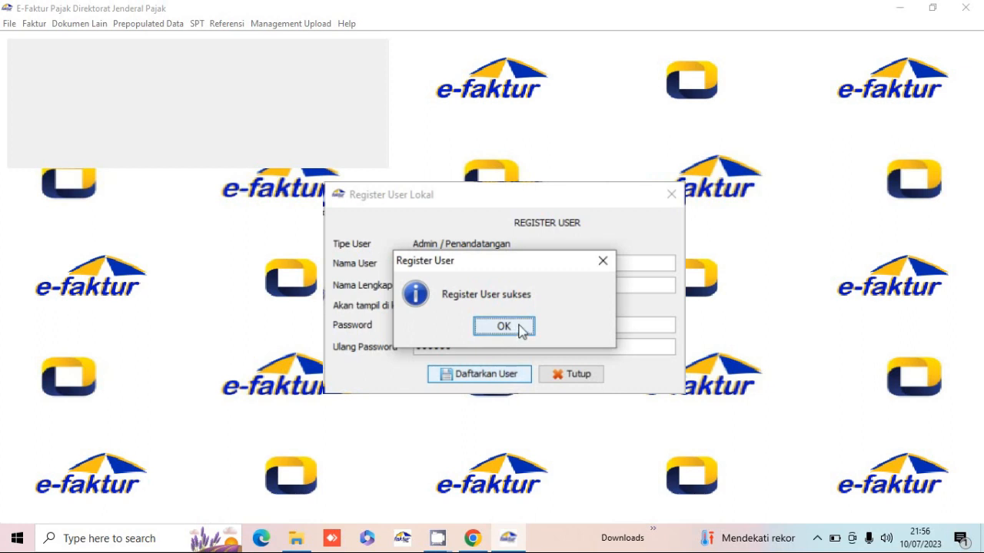
pyautogui.click(504, 328)
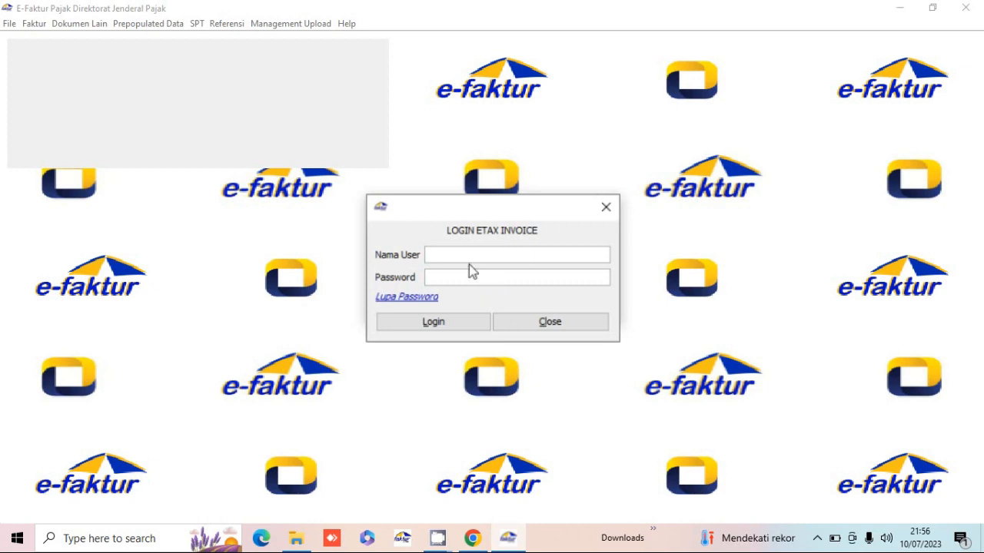
# - Log in to e-Faktur with user Admin and its password
pyautogui.write('Ad')
pyautogui.write('••')
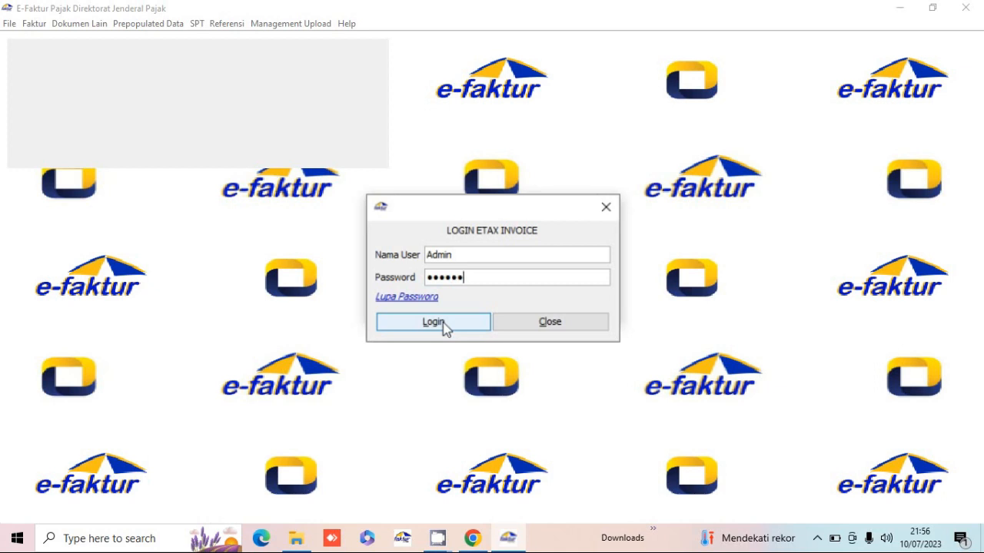
pyautogui.click(435, 322)
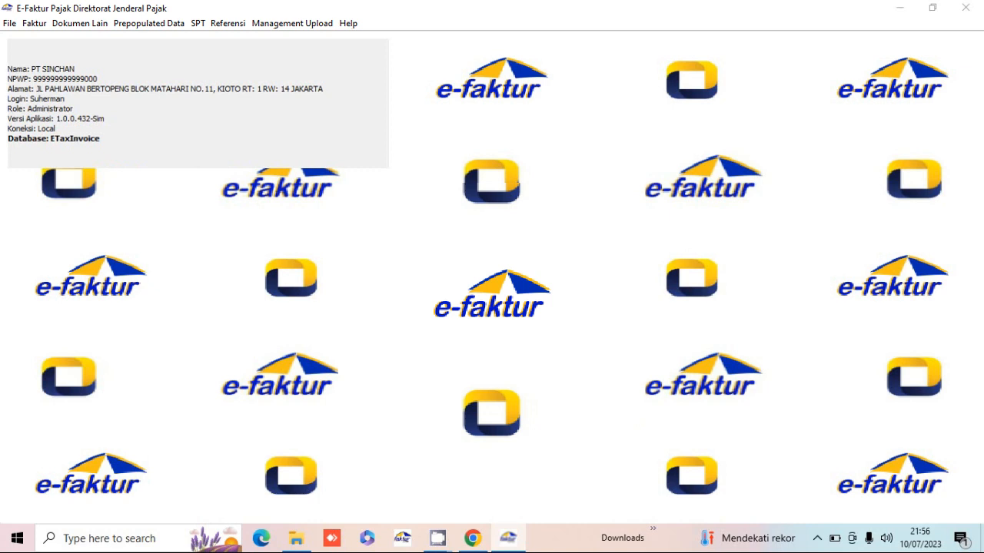
# - Open Profil PKP under Management Upload and enter the company's postal code
pyautogui.click(305, 27)
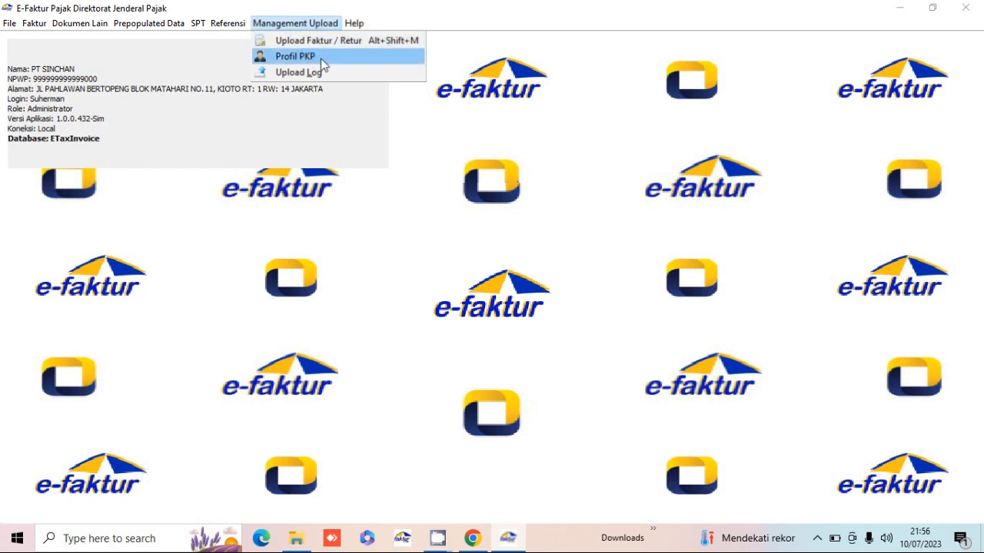
pyautogui.click(321, 58)
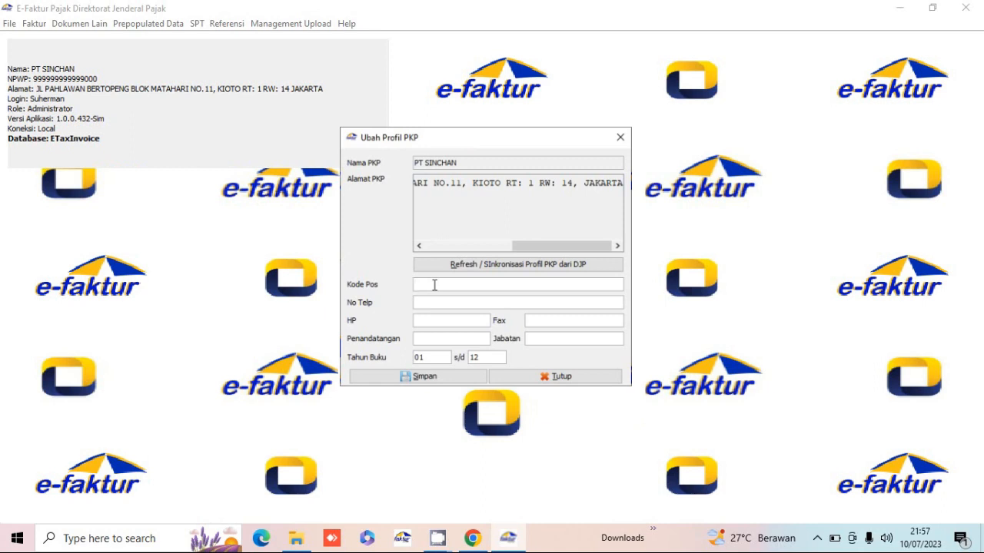
pyautogui.write('78')
pyautogui.write('11')
pyautogui.write('5')
# - Fill in the company's phone and mobile numbers in the PKP profile
pyautogui.click(437, 302)
pyautogui.click(447, 322)
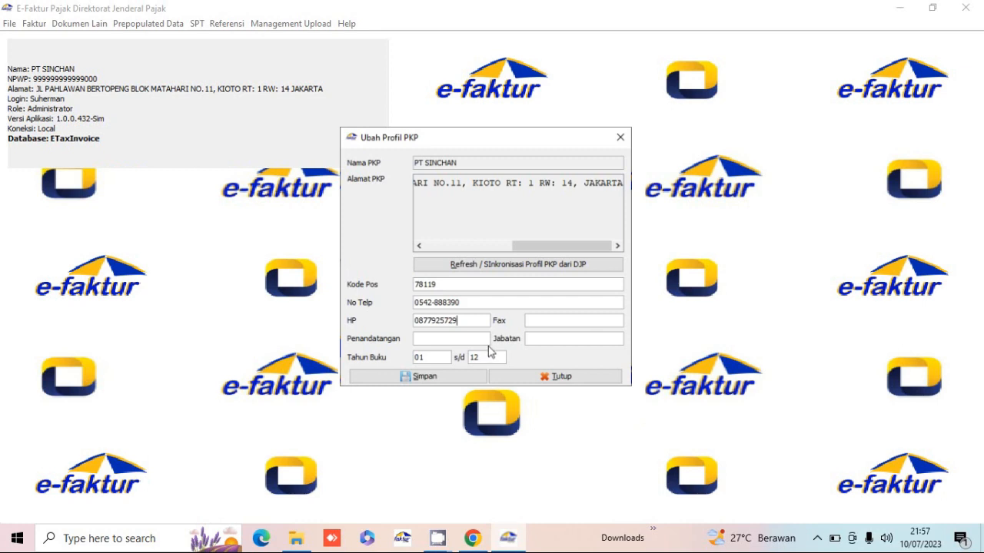
pyautogui.click(550, 320)
# - Enter the signer's name with position Direktur and save the PKP profile
pyautogui.click(477, 336)
pyautogui.write('Suherman')
pyautogui.press('Tab')
pyautogui.write('Direk')
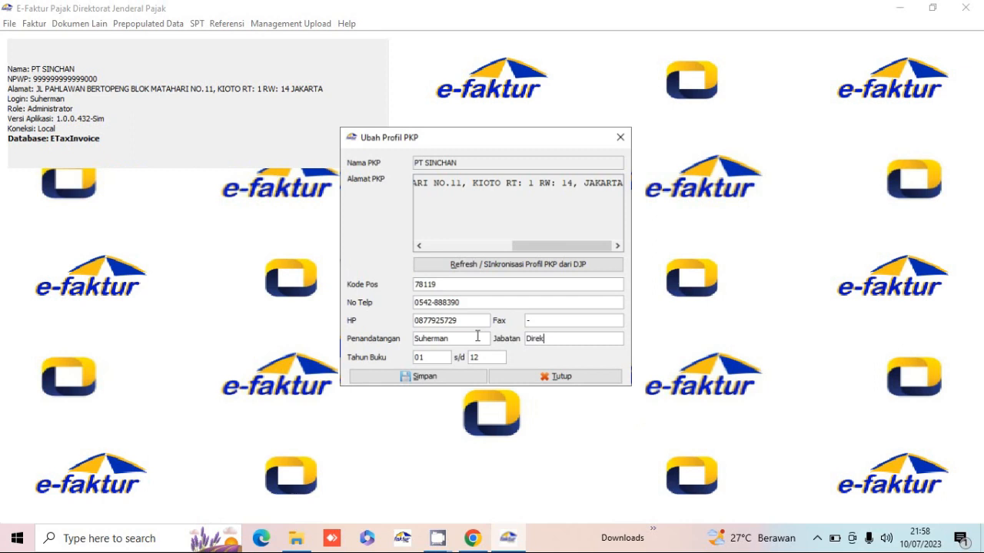
pyautogui.write('tur')
pyautogui.click(433, 380)
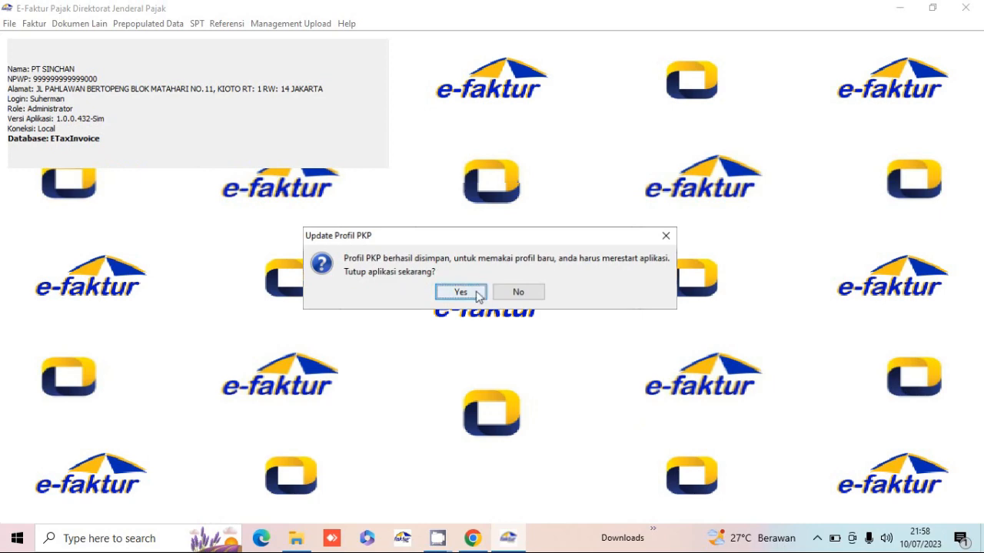
# - Confirm closing e-Faktur and relaunch ETaxInvoice from the e-Faktur 3.2 folder
pyautogui.click(461, 293)
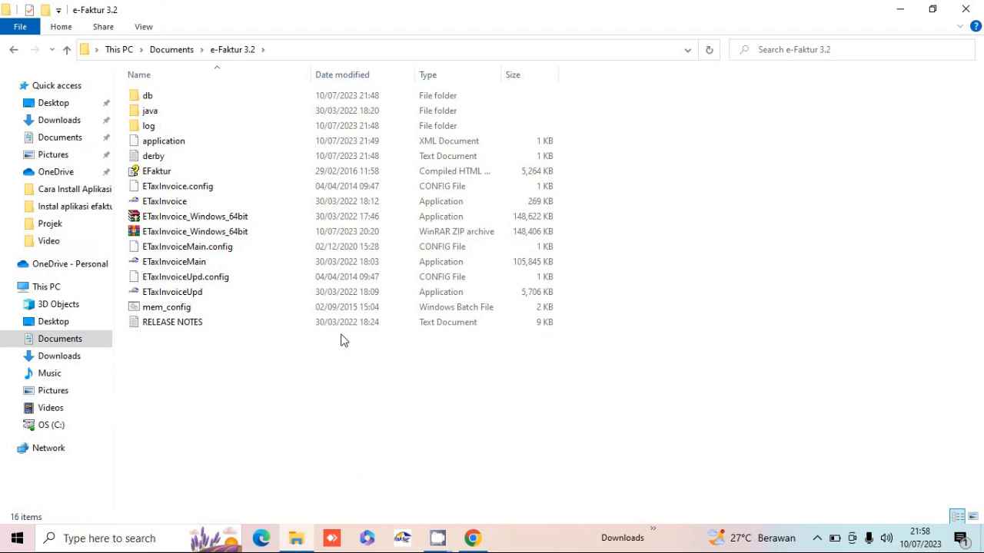
pyautogui.click(191, 206)
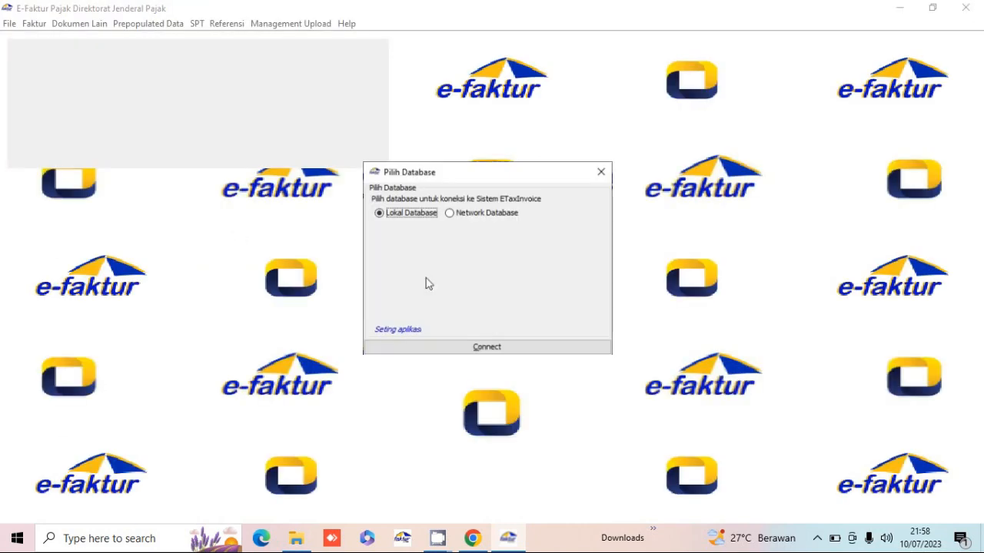
# - Connect to the Lokal Database and log in as Admin with the administrator password
pyautogui.click(492, 349)
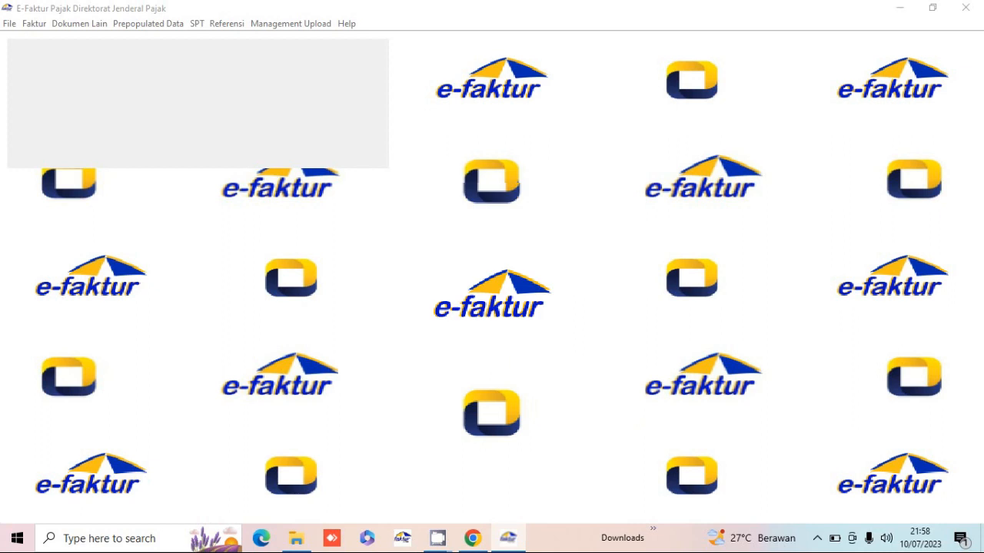
pyautogui.write('A')
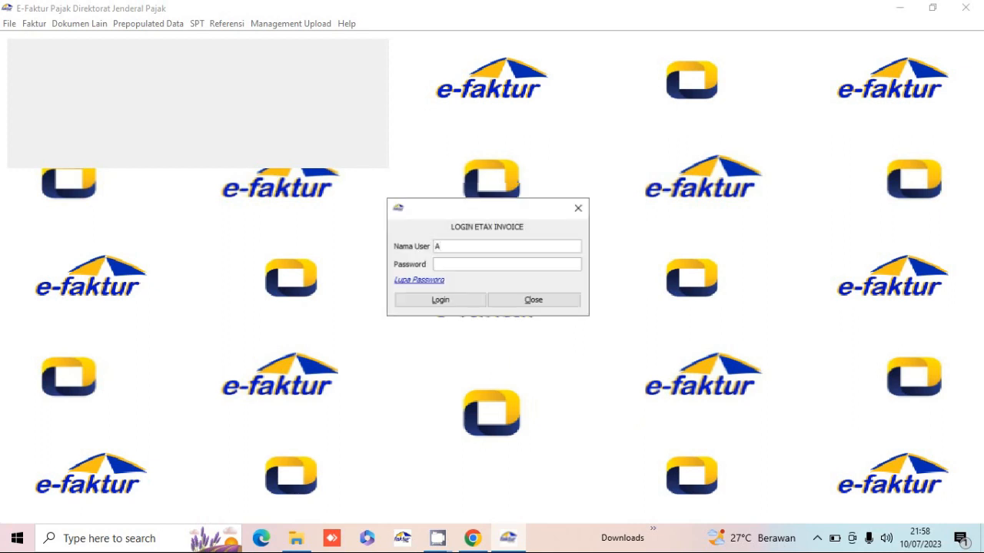
pyautogui.write('dmin')
pyautogui.press('Tab')
pyautogui.write('123456')
pyautogui.click(462, 306)
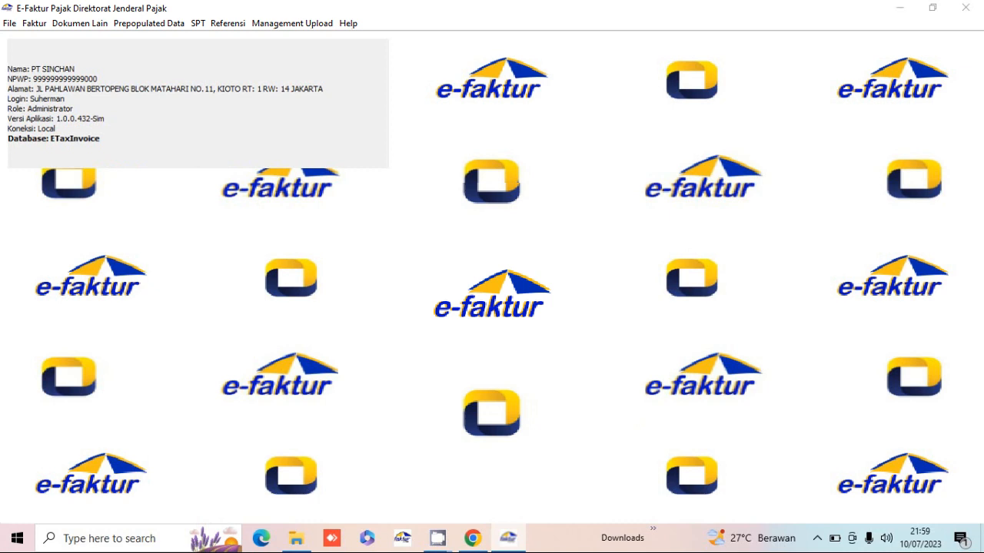
# - Open Referensi > Administrasi Sertifikat and browse to the drive holding the certificate
pyautogui.click(228, 23)
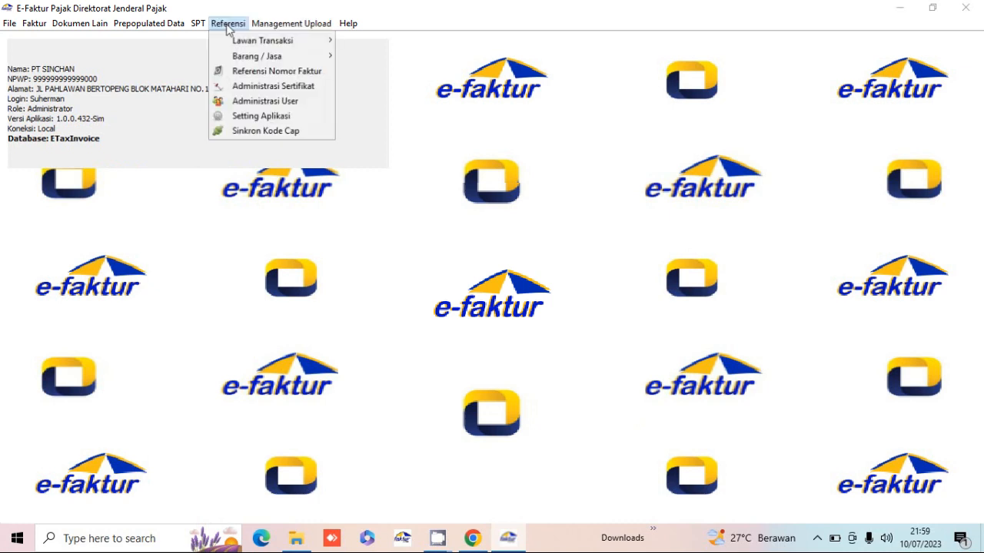
pyautogui.click(274, 91)
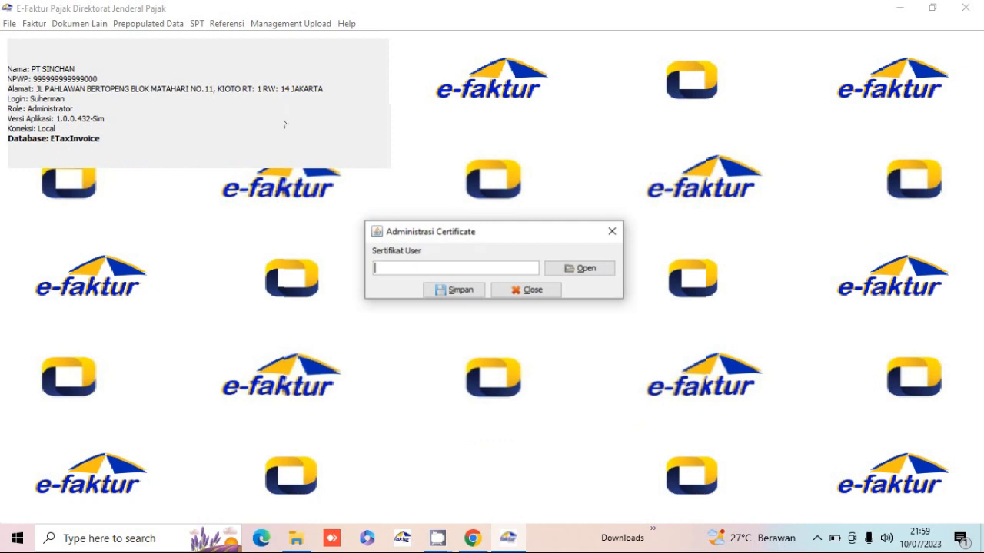
pyautogui.click(587, 277)
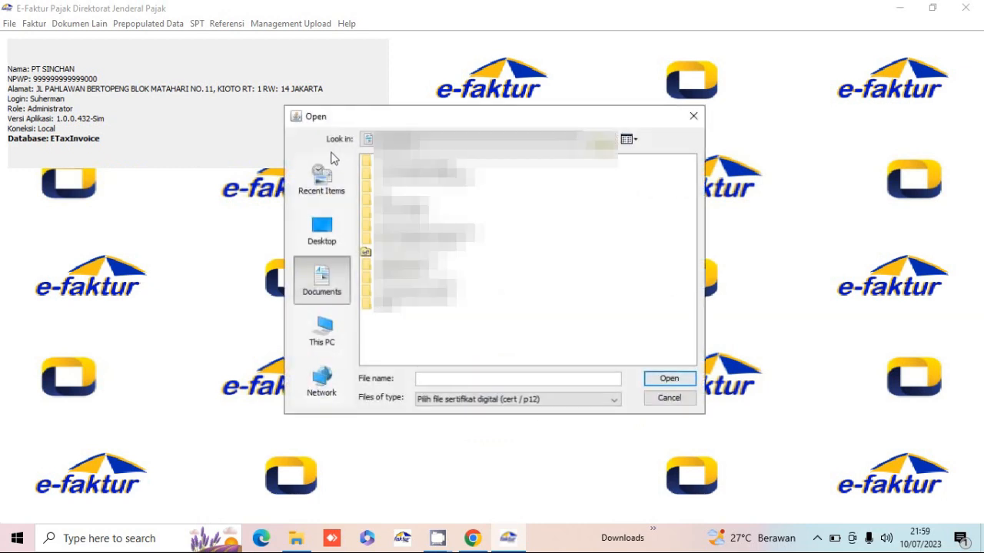
pyautogui.click(321, 335)
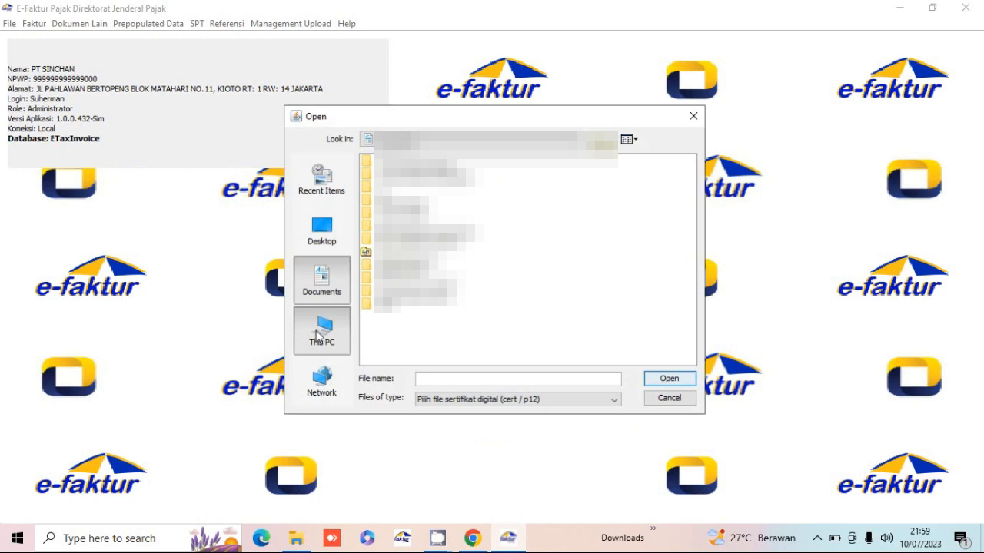
pyautogui.click(396, 265)
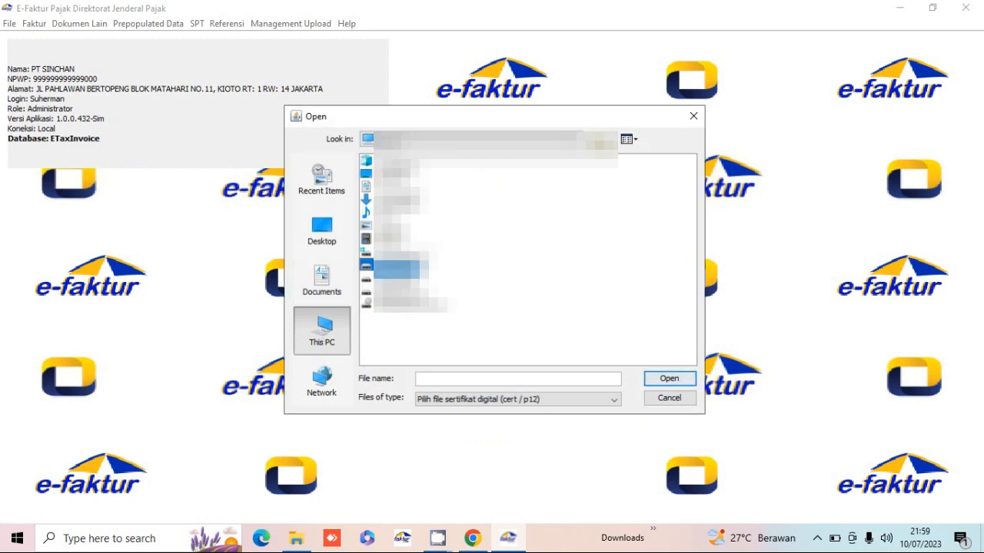
pyautogui.doubleClick(396, 266)
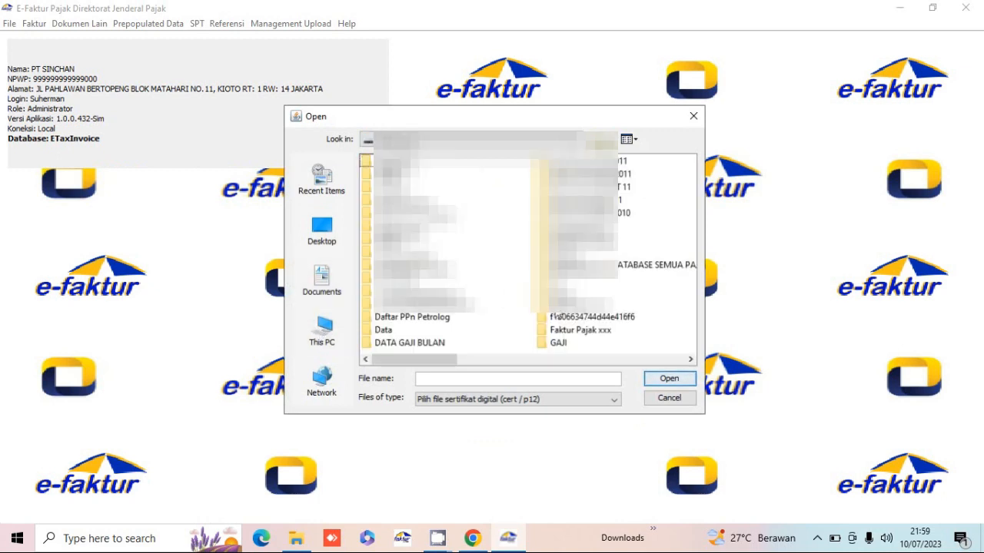
# - Navigate the folders to the .p12 certificate file and load it
pyautogui.click(561, 291)
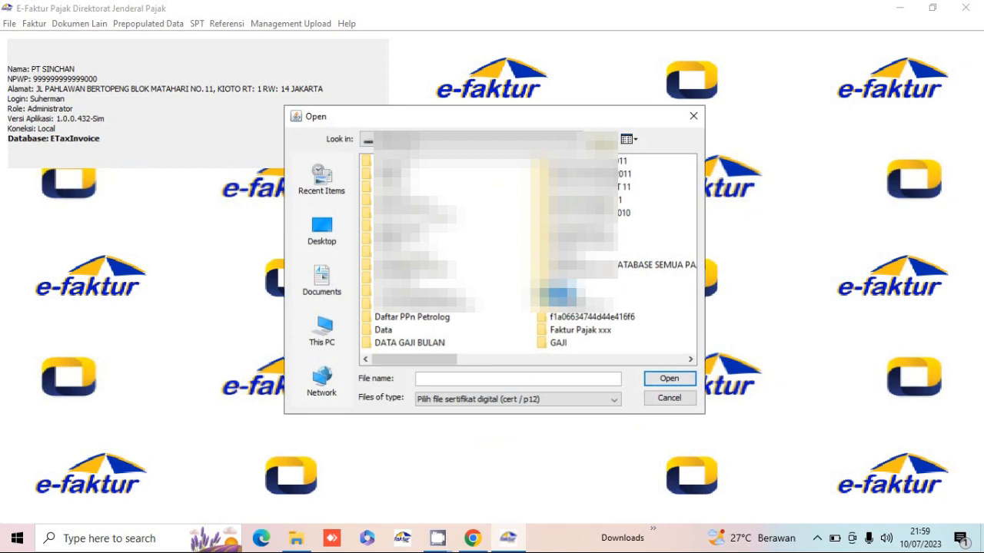
pyautogui.doubleClick(561, 292)
pyautogui.click(419, 175)
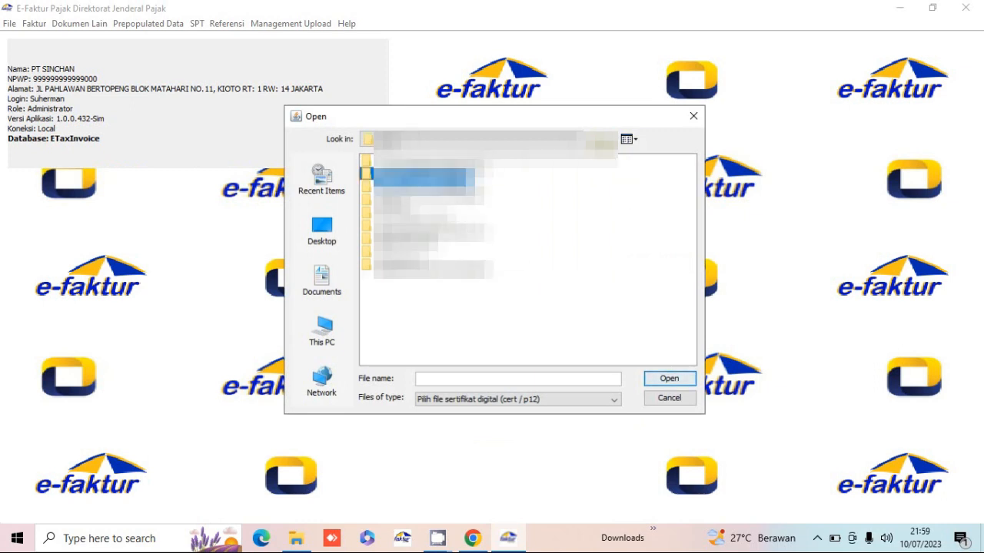
pyautogui.doubleClick(446, 175)
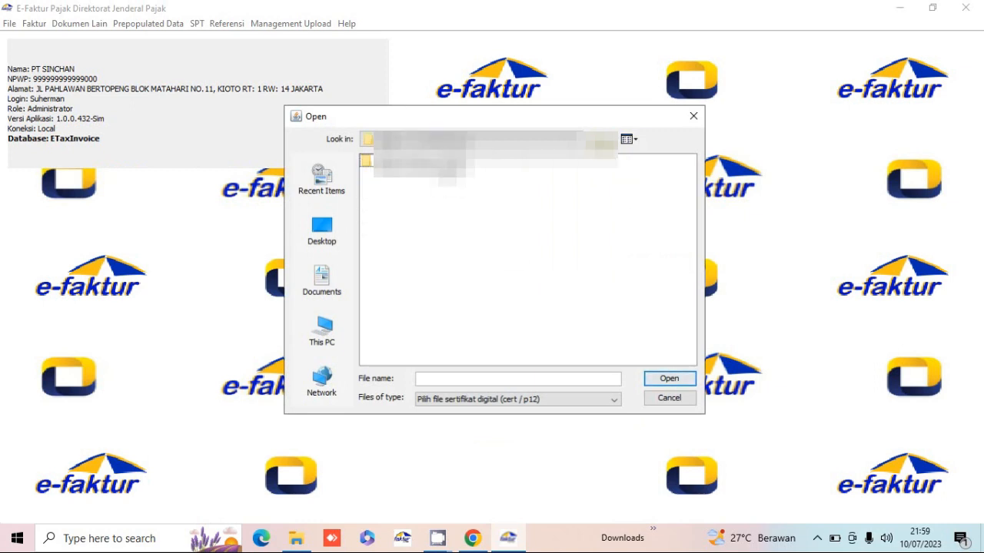
pyautogui.doubleClick(443, 169)
pyautogui.click(442, 168)
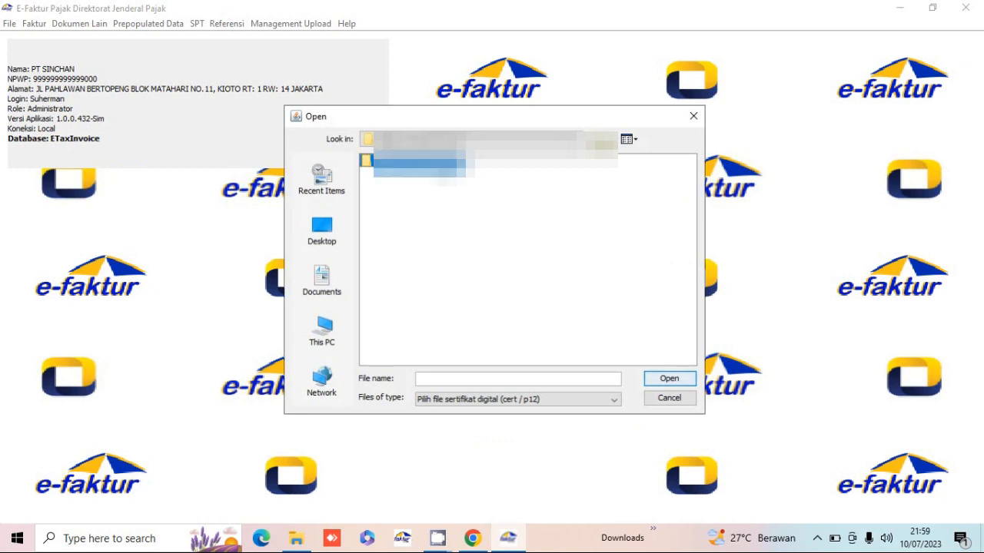
pyautogui.doubleClick(441, 166)
pyautogui.click(432, 213)
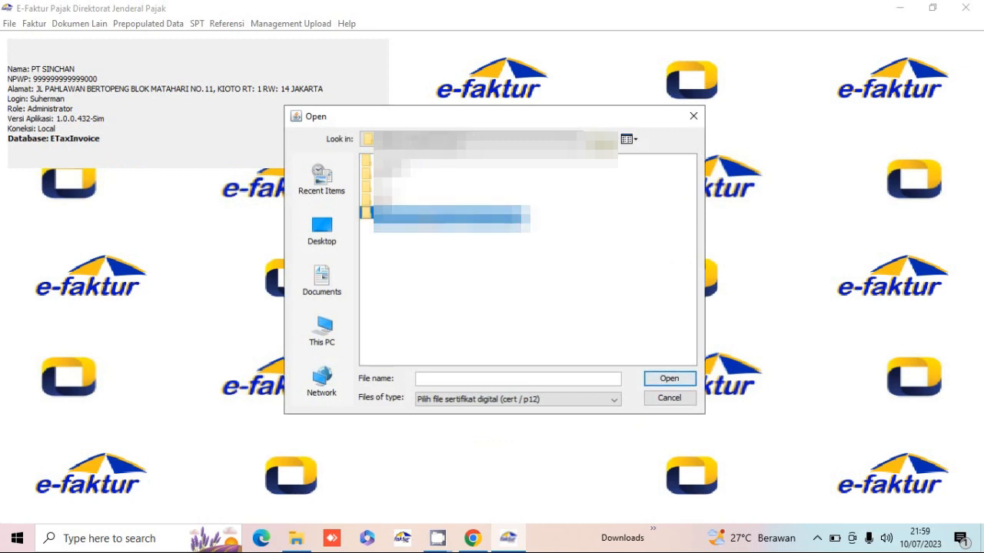
pyautogui.doubleClick(430, 212)
pyautogui.click(415, 163)
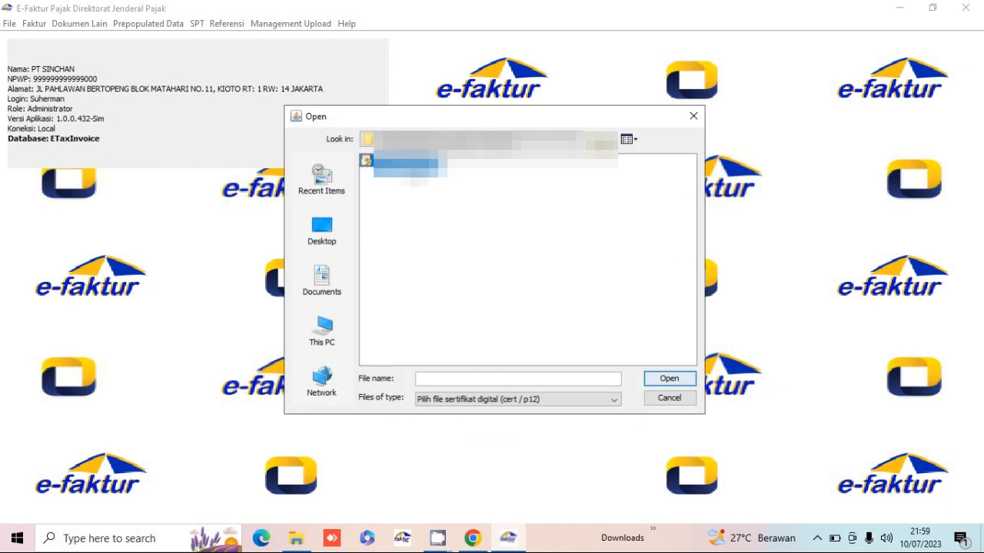
pyautogui.click(665, 379)
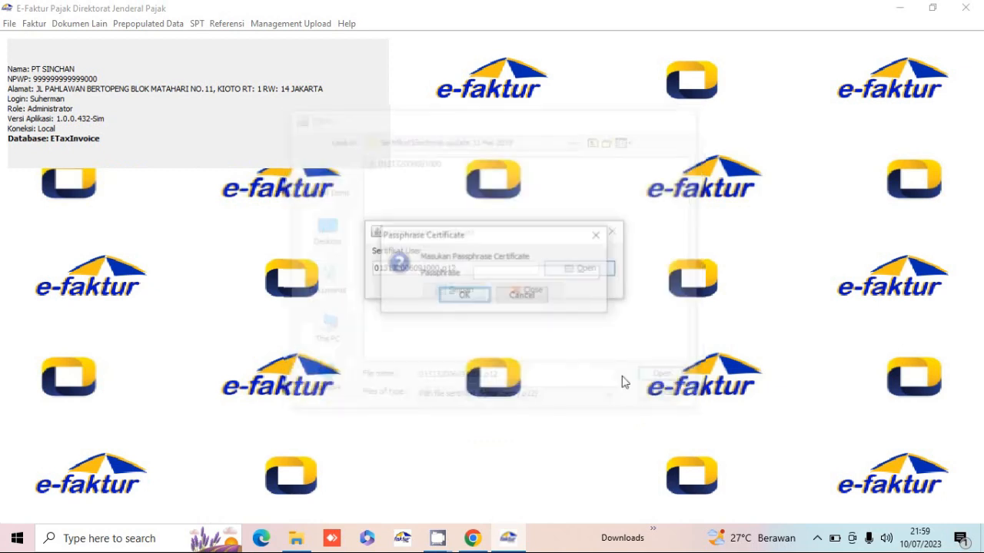
# - Enter the certificate passphrase, save the certificate and dismiss the success message
pyautogui.click(496, 274)
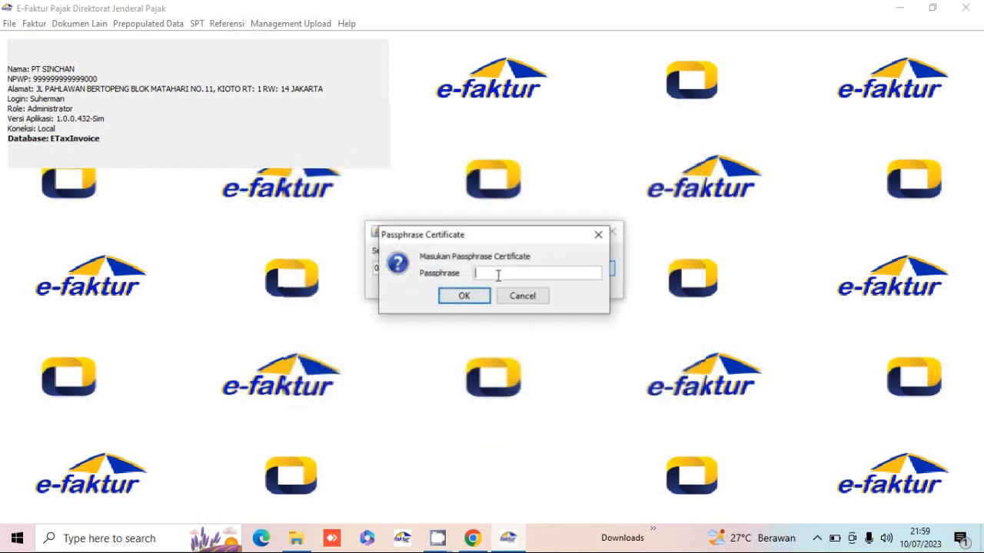
pyautogui.write('123')
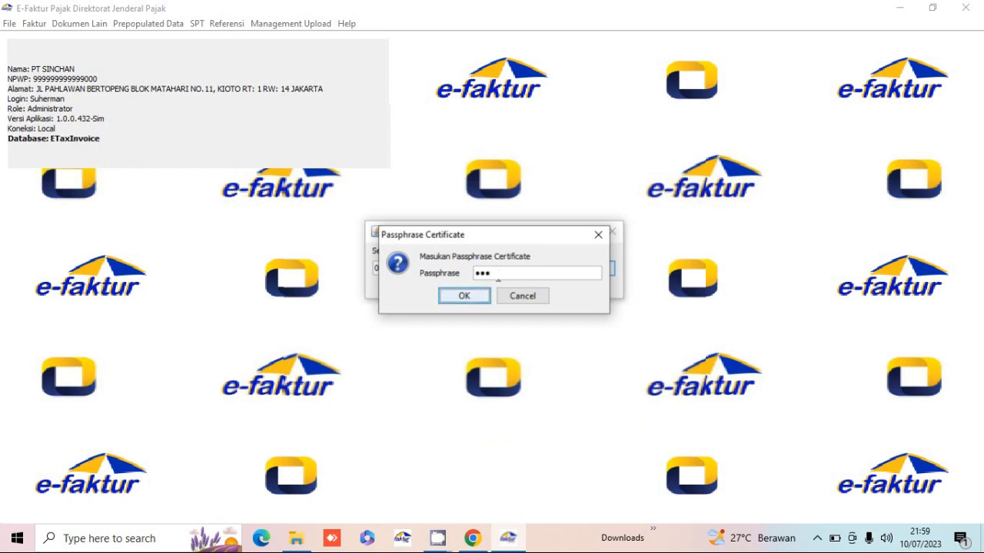
pyautogui.press('Return')
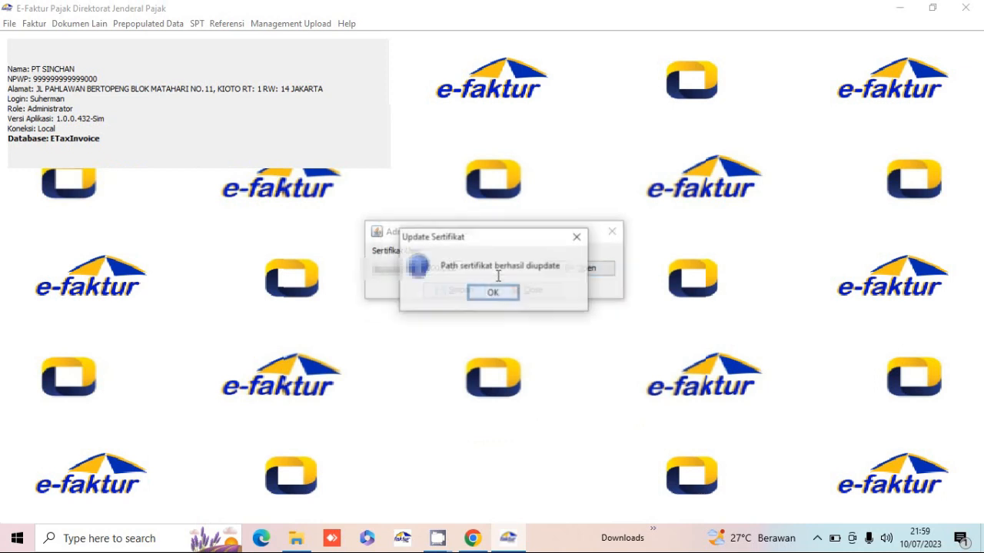
pyautogui.press('Return')
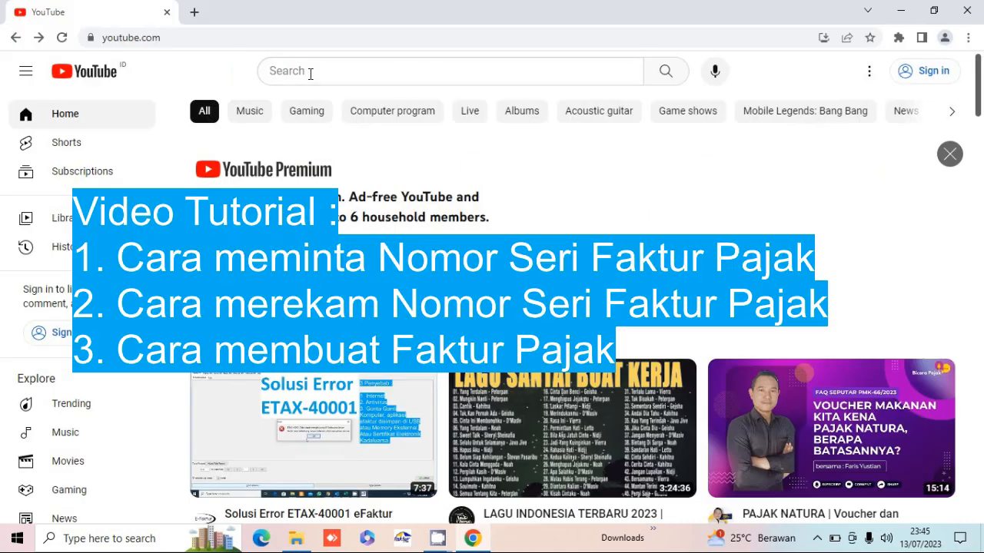
# - Search YouTube for 'rajappan', open the RajaPPN channel and show its Videos list
pyautogui.click(309, 72)
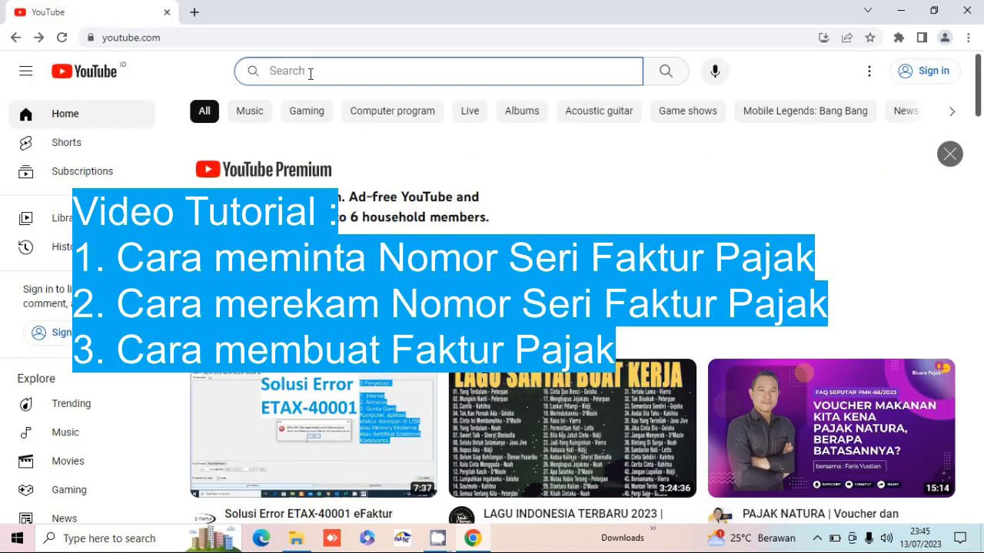
pyautogui.write('rajappan')
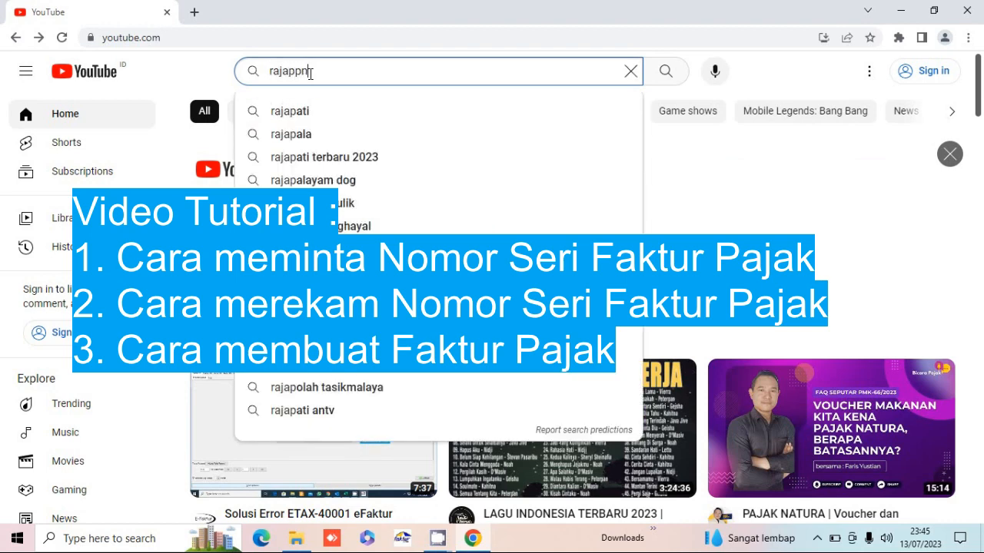
pyautogui.press('Return')
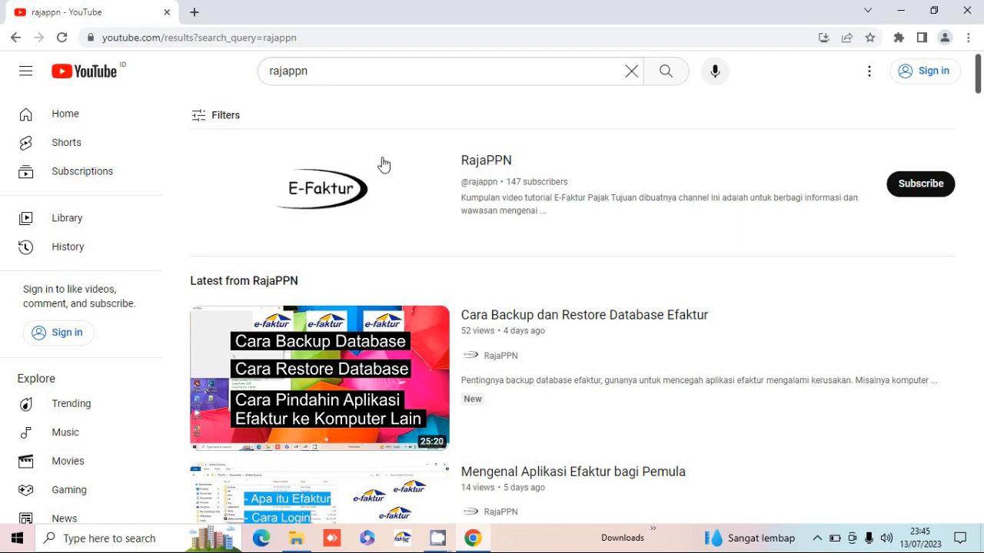
pyautogui.click(486, 167)
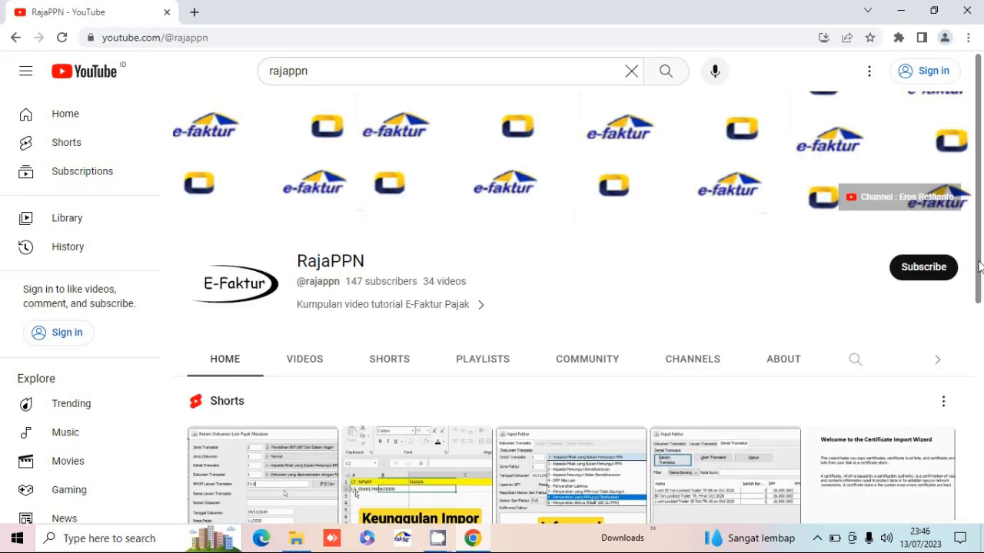
pyautogui.scroll(-1, 979, 265)
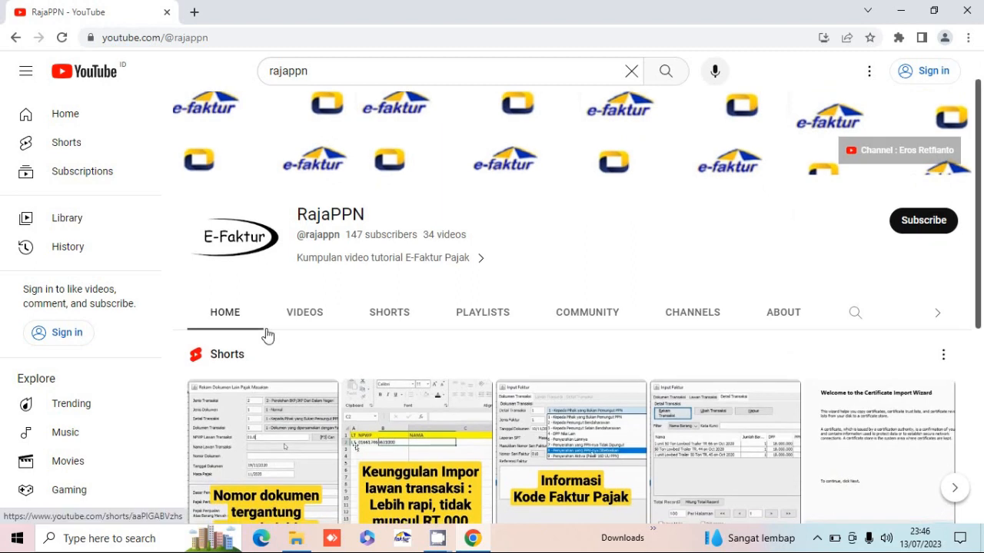
pyautogui.click(301, 321)
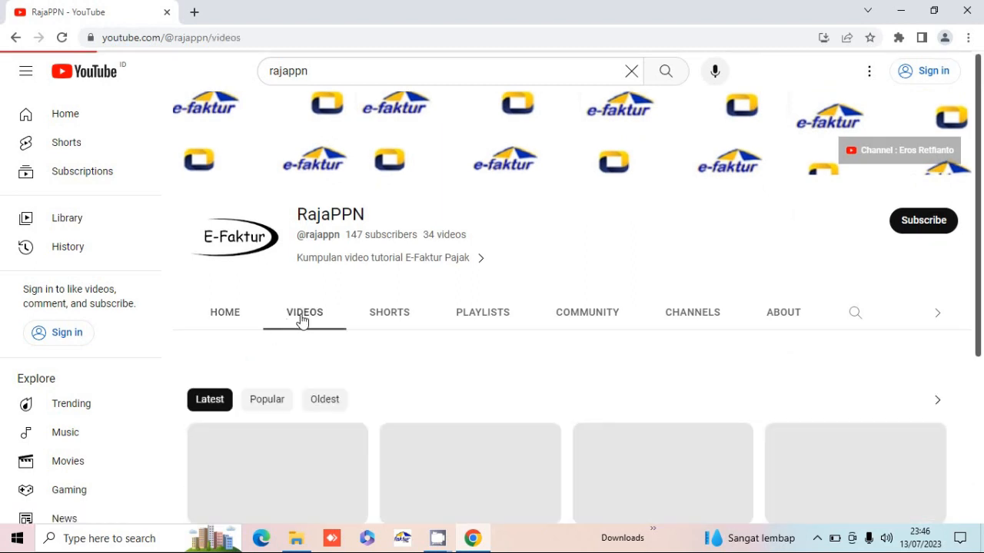